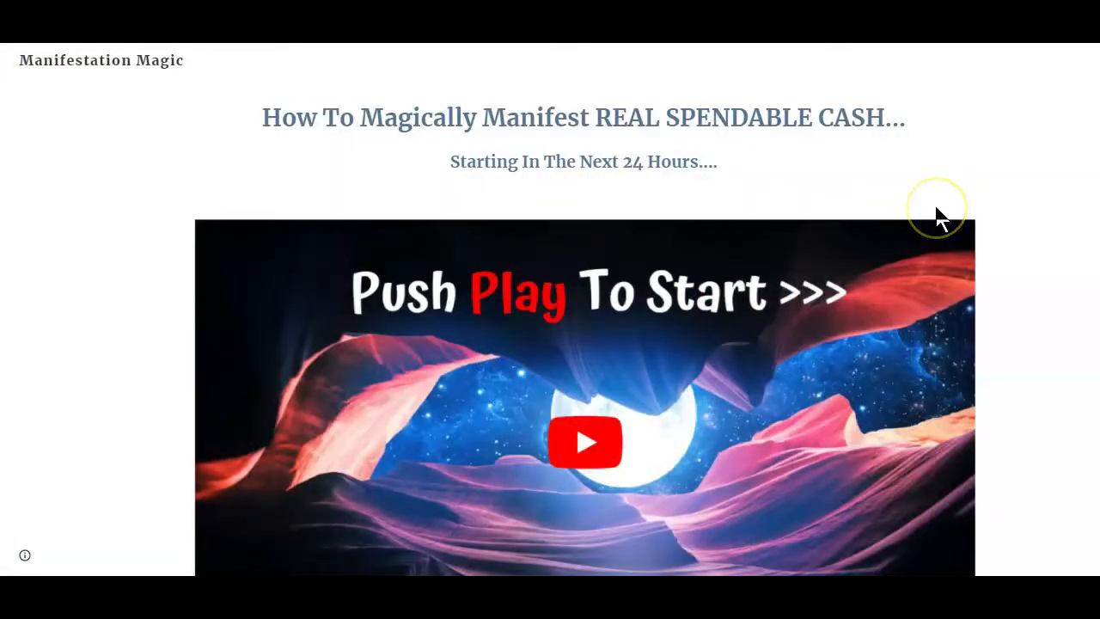
Look over the Manifestation Magic landing page, follow its full information link, and examine the packages on the sales page
{"action": "scroll", "coordinate": [939, 215], "scroll_direction": "up", "scroll_amount": 1}
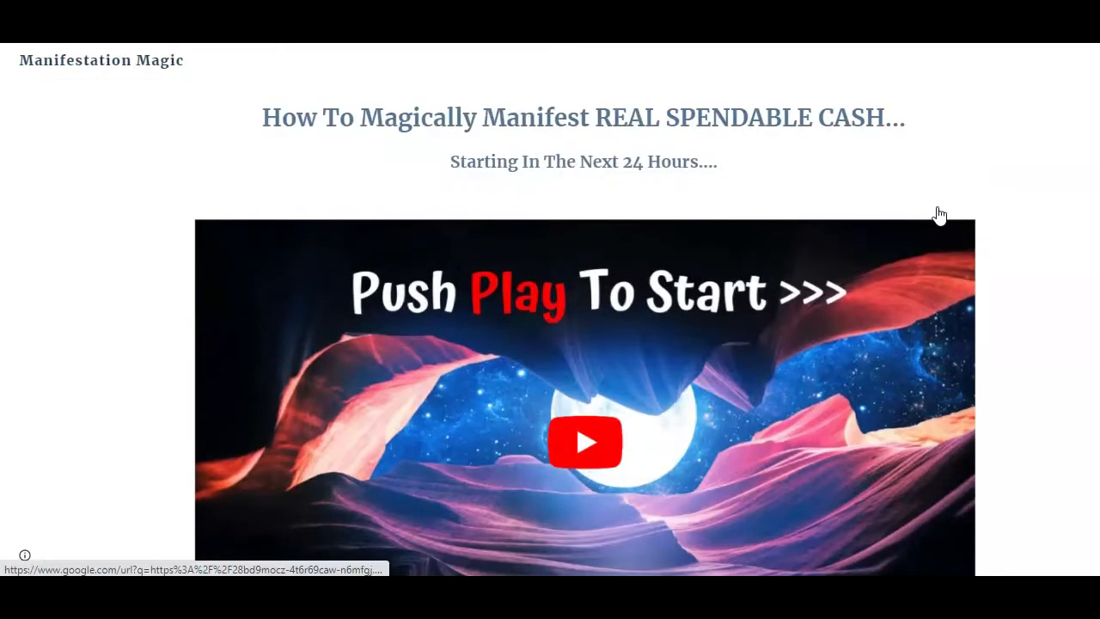
{"action": "scroll", "coordinate": [937, 215], "scroll_direction": "down", "scroll_amount": 3}
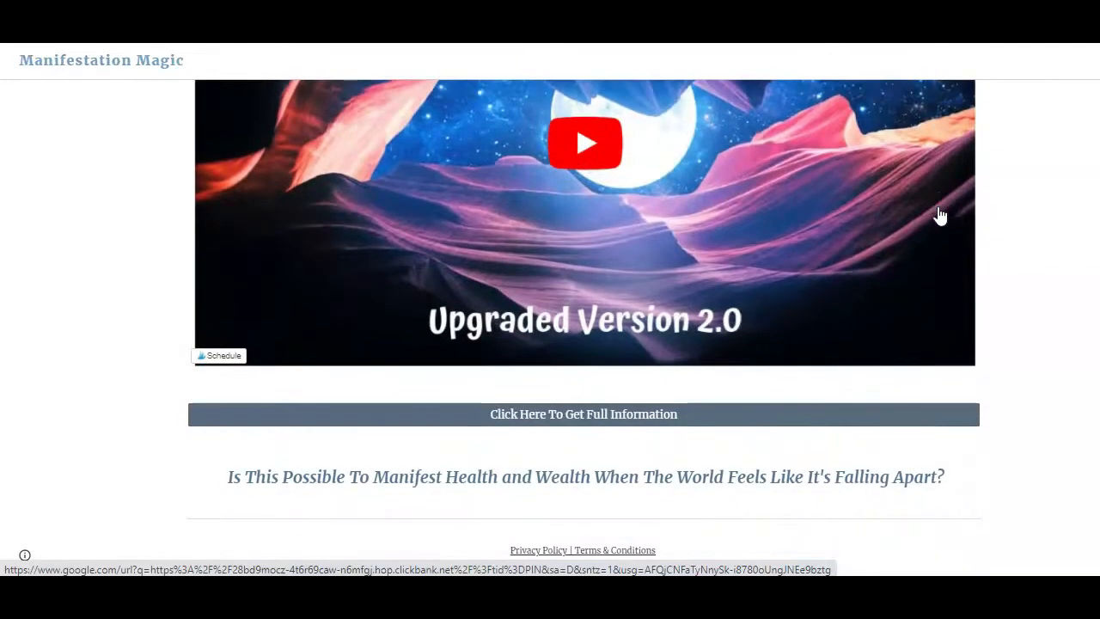
{"action": "left_click", "coordinate": [613, 414]}
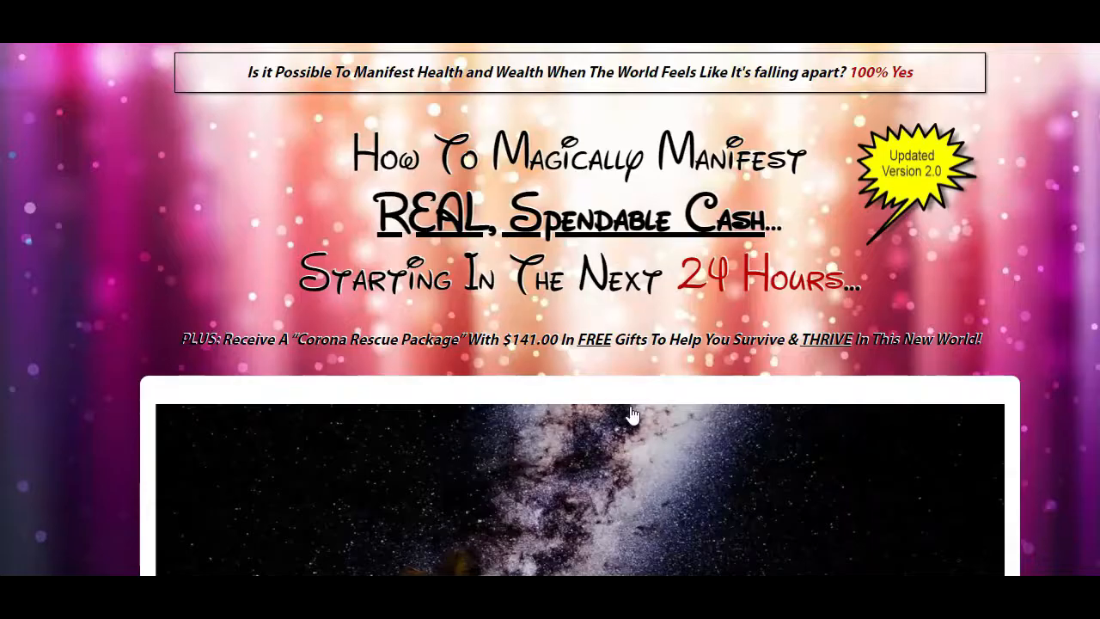
{"action": "scroll", "coordinate": [632, 415], "scroll_direction": "down", "scroll_amount": 9}
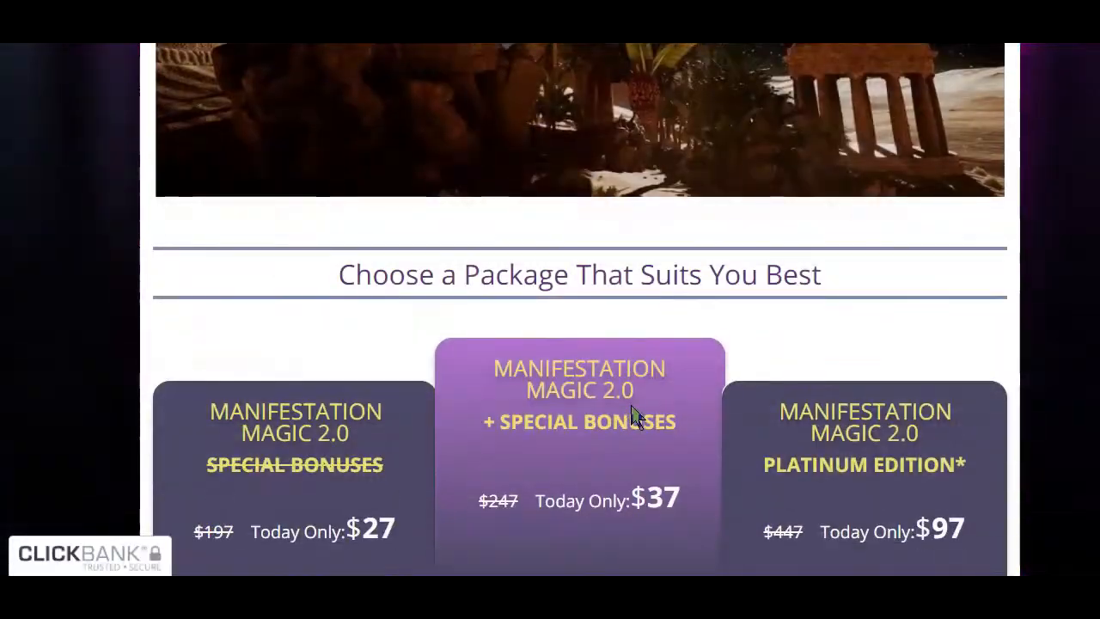
{"action": "scroll", "coordinate": [632, 416], "scroll_direction": "down", "scroll_amount": 3}
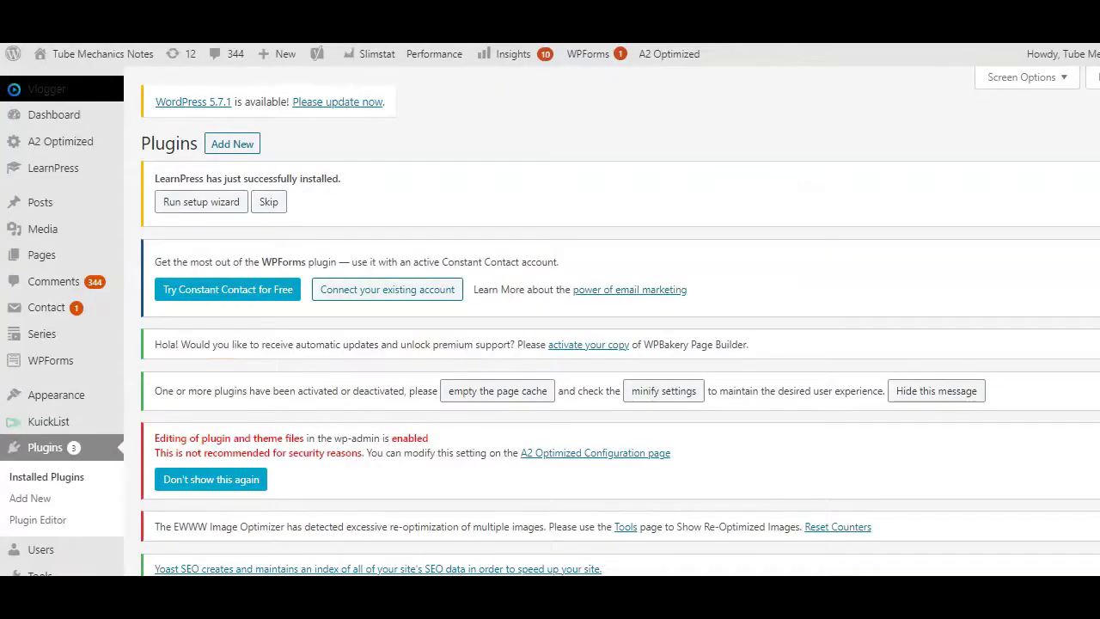
Review the list of installed plugins on the WordPress site, from the admin notices down through the analytics and theme plugins
{"action": "scroll", "coordinate": [618, 318], "scroll_direction": "down", "scroll_amount": 4}
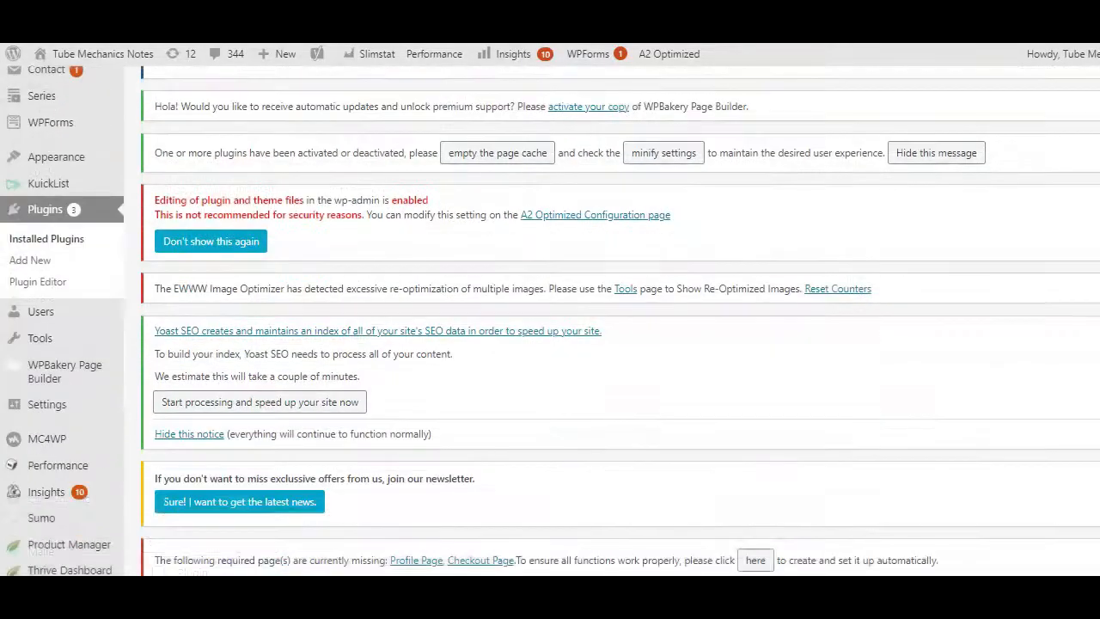
{"action": "scroll", "coordinate": [619, 318], "scroll_direction": "down", "scroll_amount": 5}
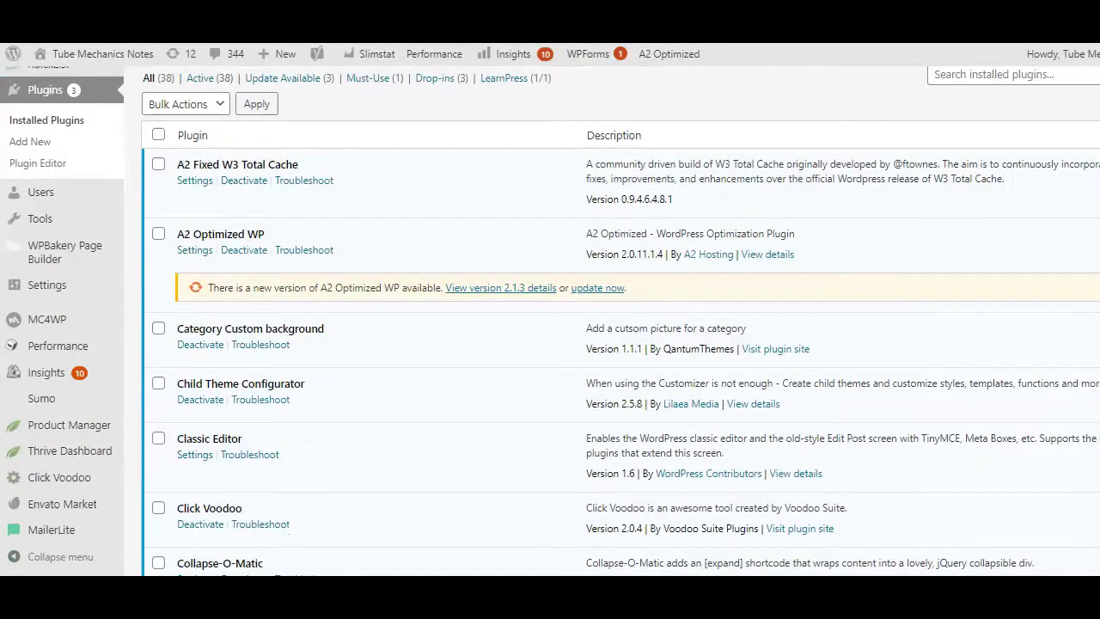
{"action": "scroll", "coordinate": [270, 197], "scroll_direction": "down", "scroll_amount": 3}
{"action": "scroll", "coordinate": [270, 206], "scroll_direction": "down", "scroll_amount": 1}
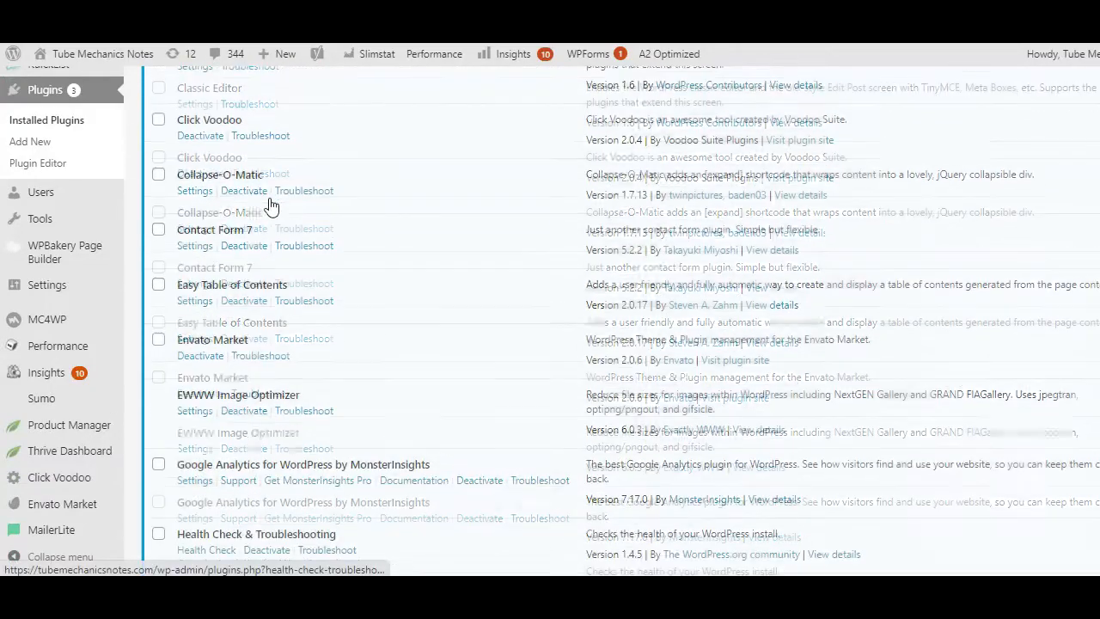
{"action": "scroll", "coordinate": [270, 205], "scroll_direction": "down", "scroll_amount": 1}
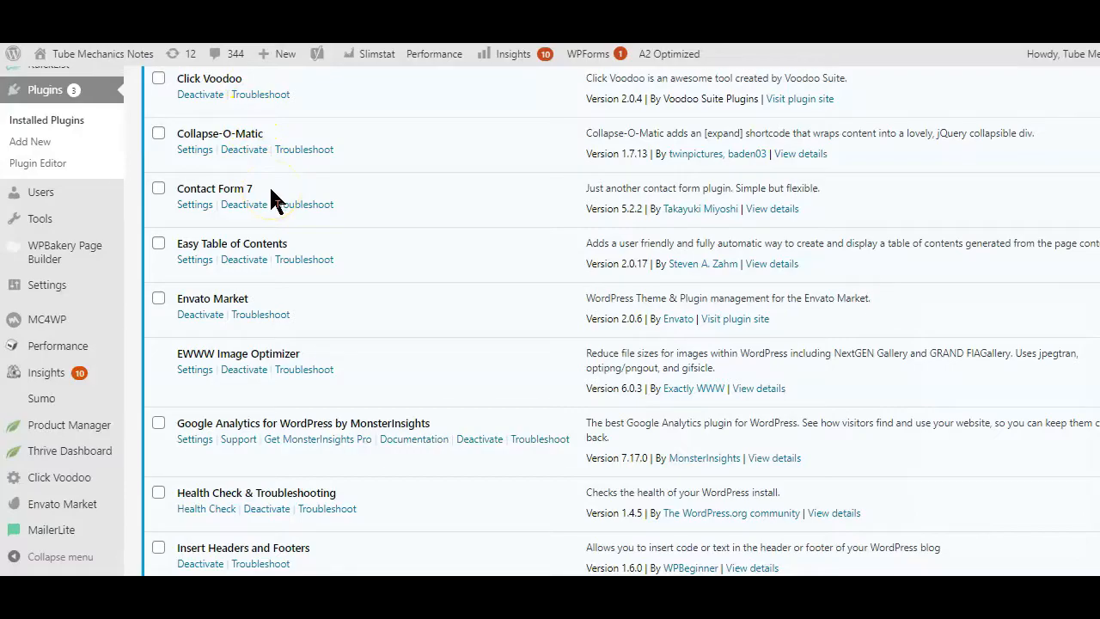
{"action": "scroll", "coordinate": [270, 197], "scroll_direction": "down", "scroll_amount": 2}
{"action": "scroll", "coordinate": [270, 197], "scroll_direction": "down", "scroll_amount": 2}
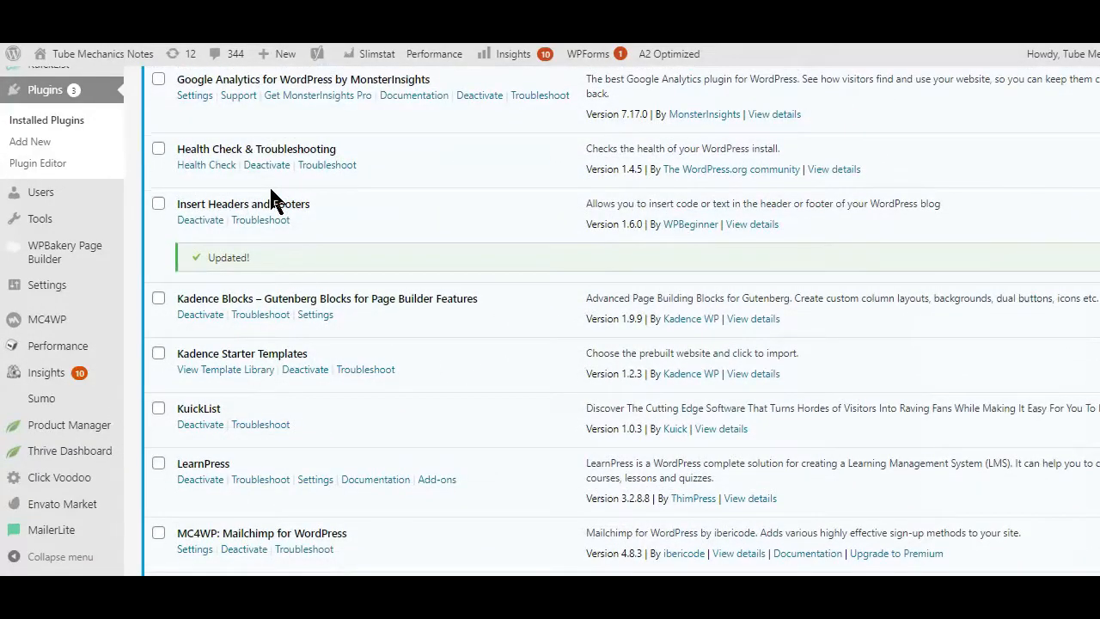
{"action": "scroll", "coordinate": [269, 199], "scroll_direction": "down", "scroll_amount": 5}
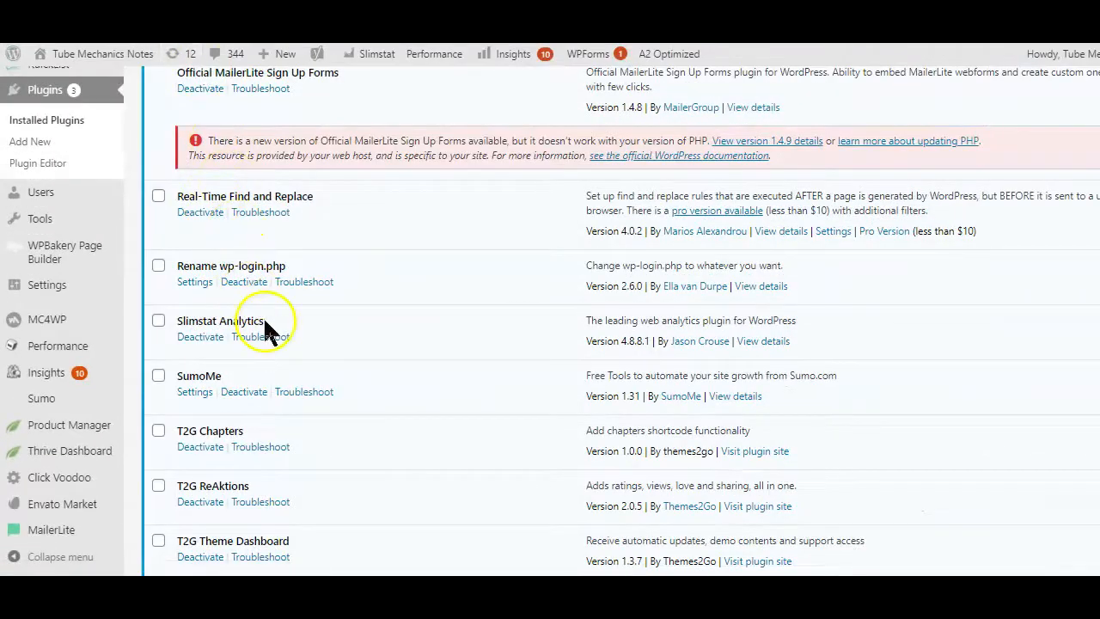
{"action": "scroll", "coordinate": [264, 327], "scroll_direction": "down", "scroll_amount": 2}
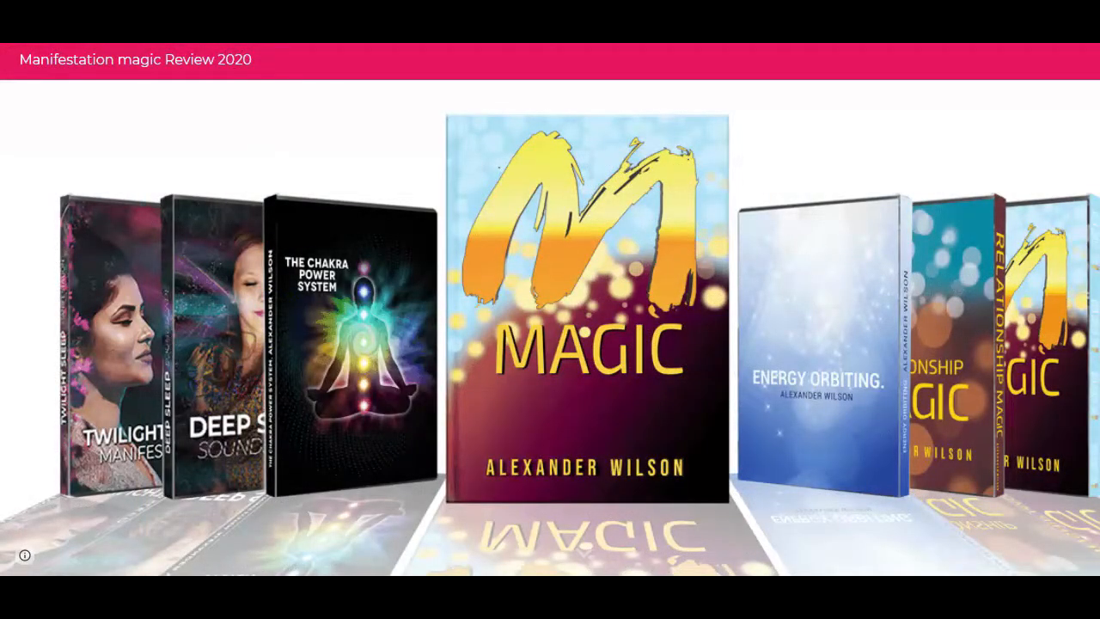
Look over the Manifestation magic Review 2020 page and the ClickBank affiliate marketplace page
{"action": "scroll", "coordinate": [550, 327], "scroll_direction": "down", "scroll_amount": 5}
{"action": "scroll", "coordinate": [550, 327], "scroll_direction": "down", "scroll_amount": 4}
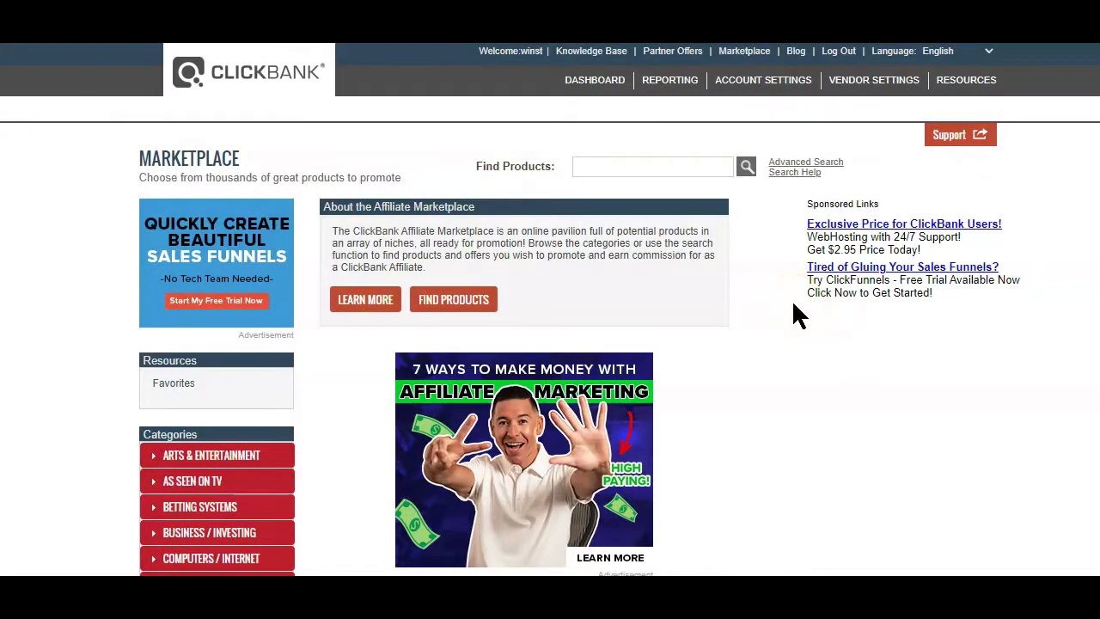
{"action": "scroll", "coordinate": [793, 304], "scroll_direction": "down", "scroll_amount": 3}
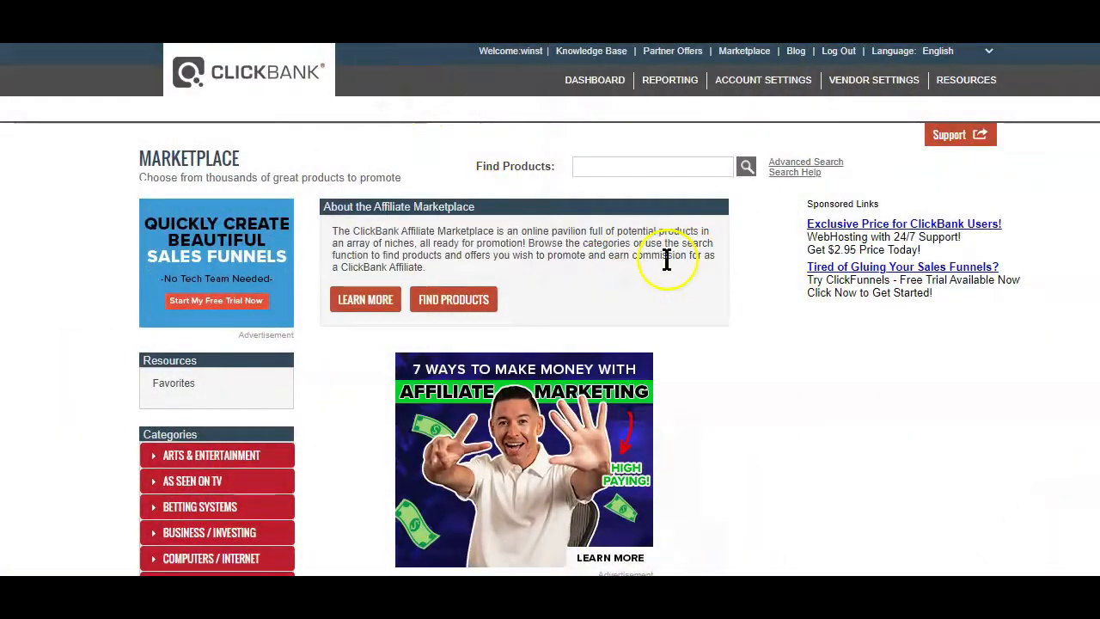
{"action": "scroll", "coordinate": [667, 258], "scroll_direction": "down", "scroll_amount": 2}
{"action": "scroll", "coordinate": [667, 258], "scroll_direction": "up", "scroll_amount": 2}
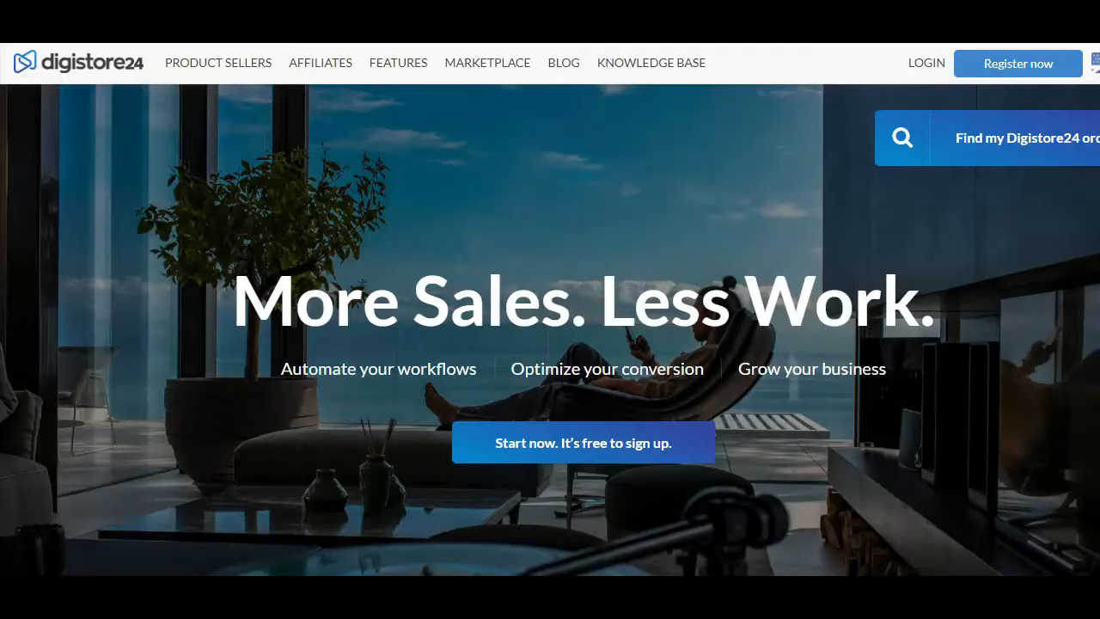
Open the Digistore24 marketplace and browse its digital product listings
{"action": "left_click", "coordinate": [507, 66]}
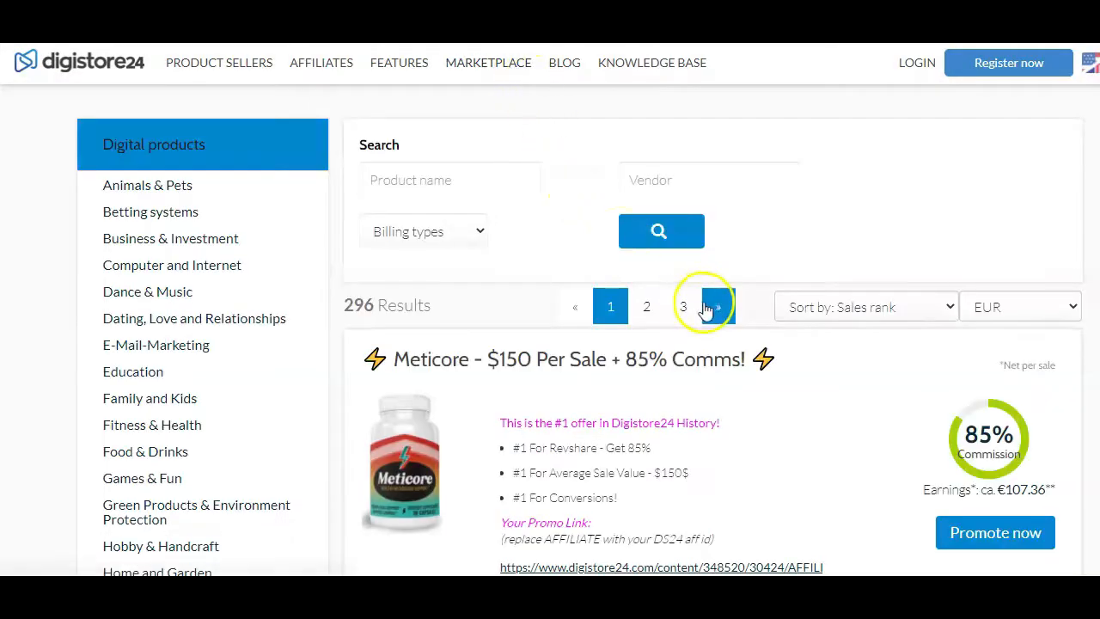
{"action": "scroll", "coordinate": [707, 299], "scroll_direction": "down", "scroll_amount": 10}
{"action": "scroll", "coordinate": [706, 303], "scroll_direction": "down", "scroll_amount": 10}
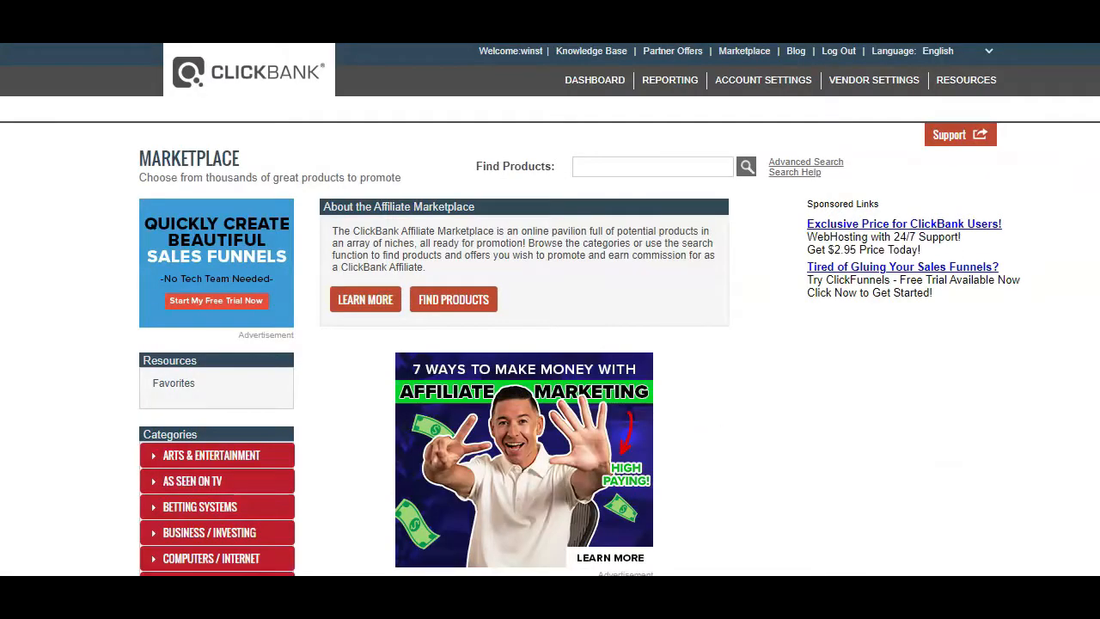
Examine the product categories available in the ClickBank affiliate marketplace
{"action": "scroll", "coordinate": [681, 233], "scroll_direction": "down", "scroll_amount": 3}
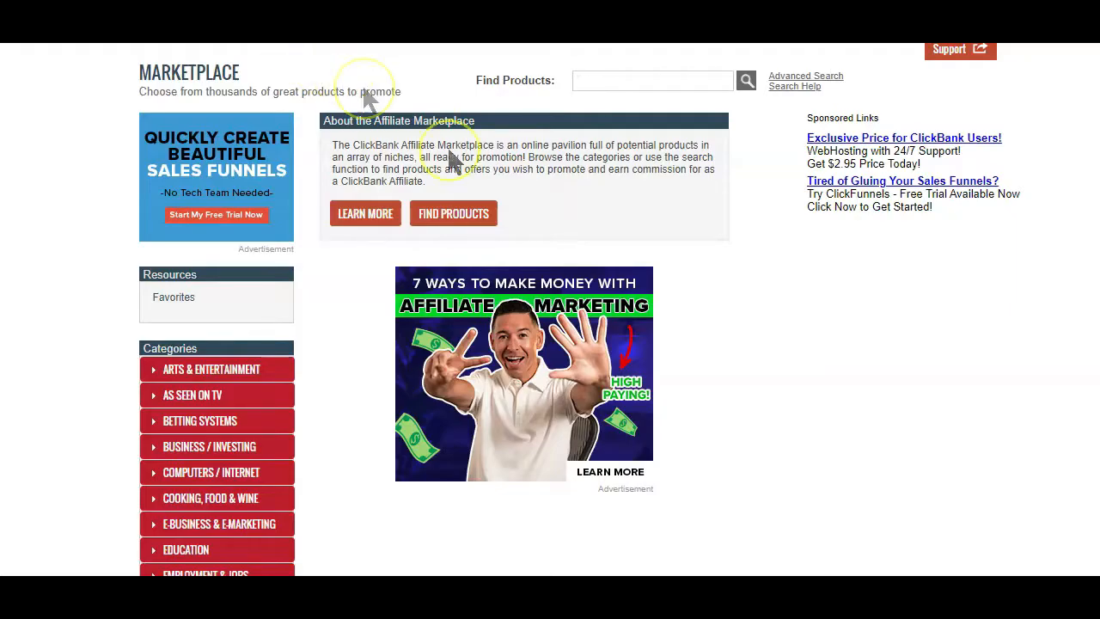
{"action": "scroll", "coordinate": [513, 221], "scroll_direction": "up", "scroll_amount": 1}
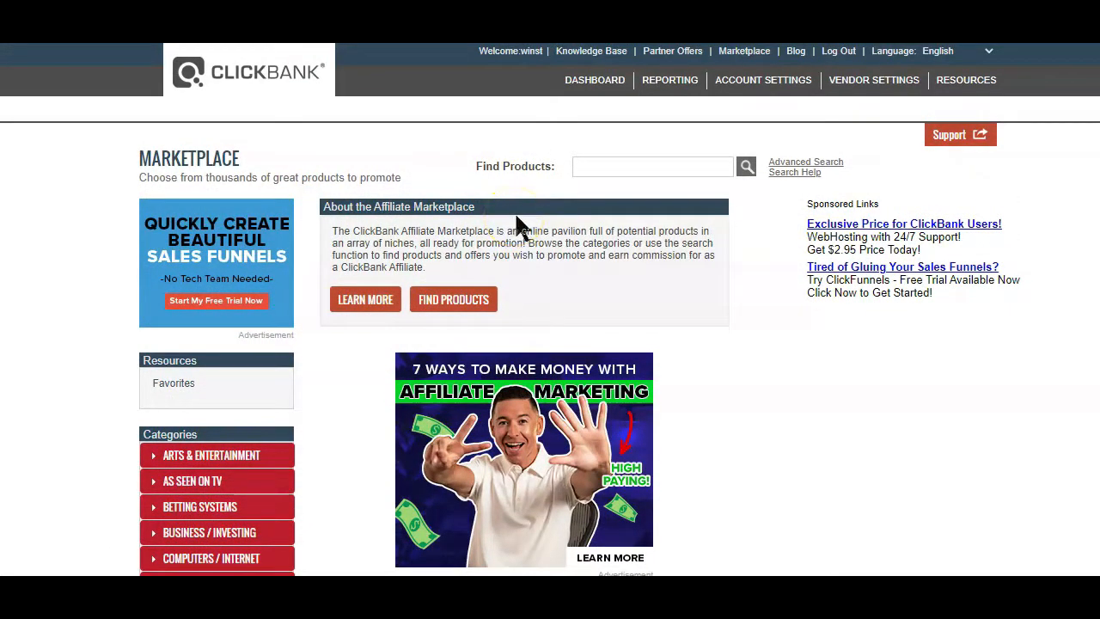
{"action": "scroll", "coordinate": [130, 73], "scroll_direction": "down", "scroll_amount": 4}
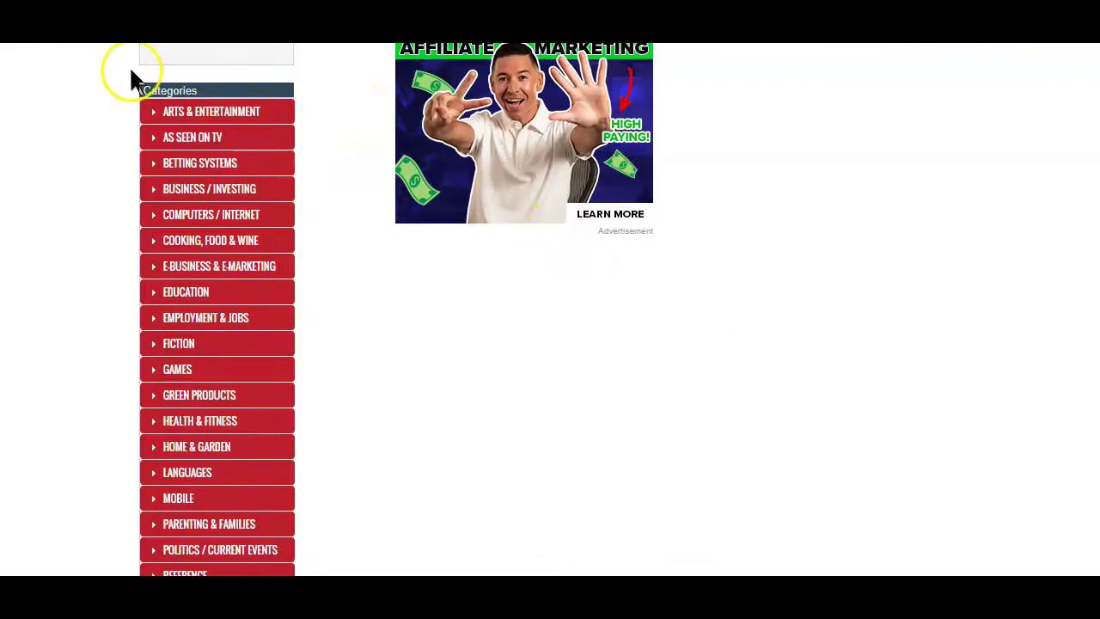
{"action": "scroll", "coordinate": [134, 74], "scroll_direction": "up", "scroll_amount": 2}
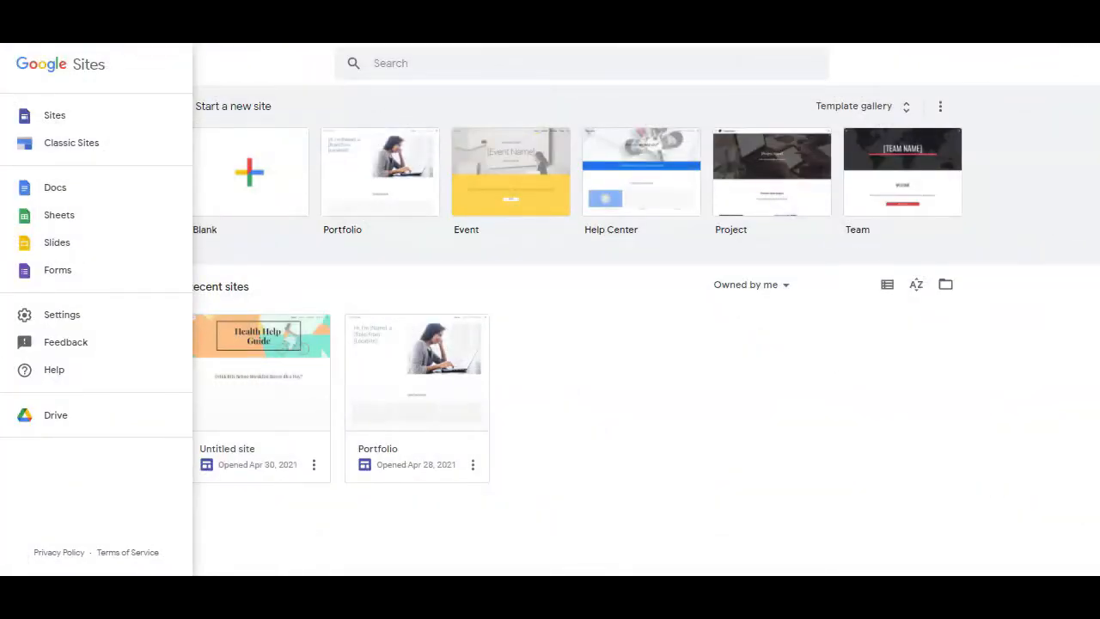
Create a blank site in Google Sites and review the layouts and content elements available for insertion
{"action": "left_click", "coordinate": [551, 379]}
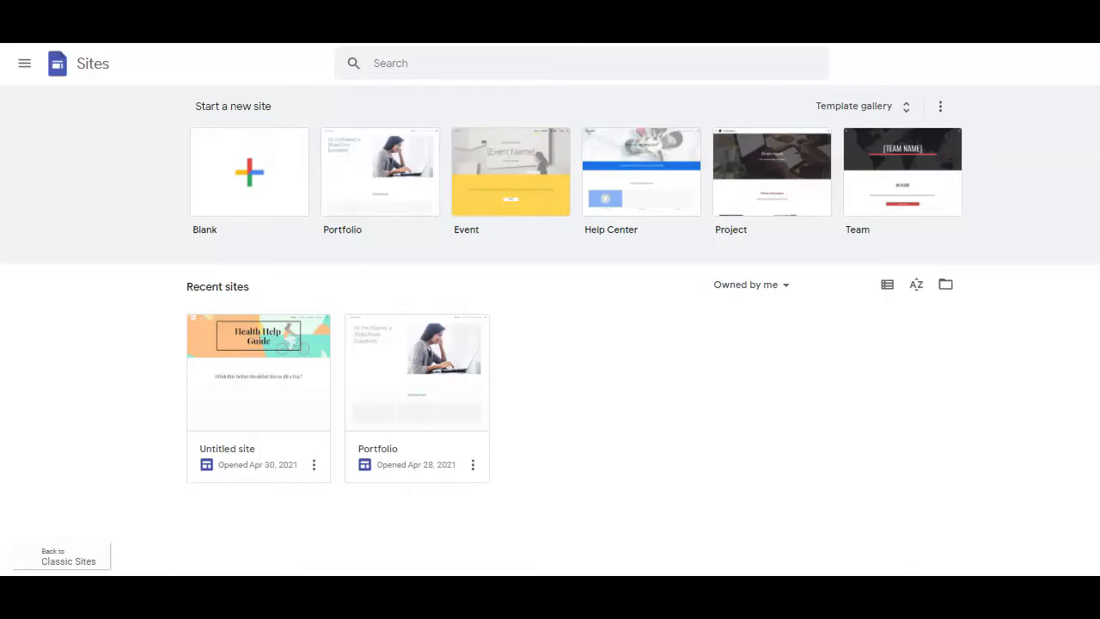
{"action": "left_click", "coordinate": [241, 181]}
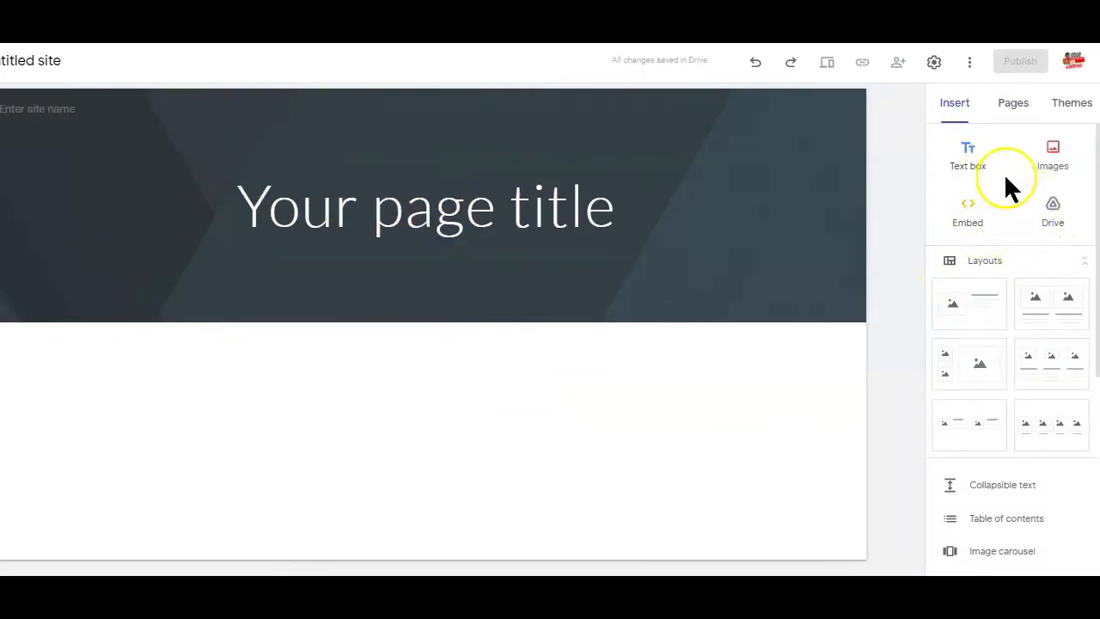
{"action": "scroll", "coordinate": [985, 209], "scroll_direction": "down", "scroll_amount": 3}
{"action": "scroll", "coordinate": [985, 209], "scroll_direction": "down", "scroll_amount": 3}
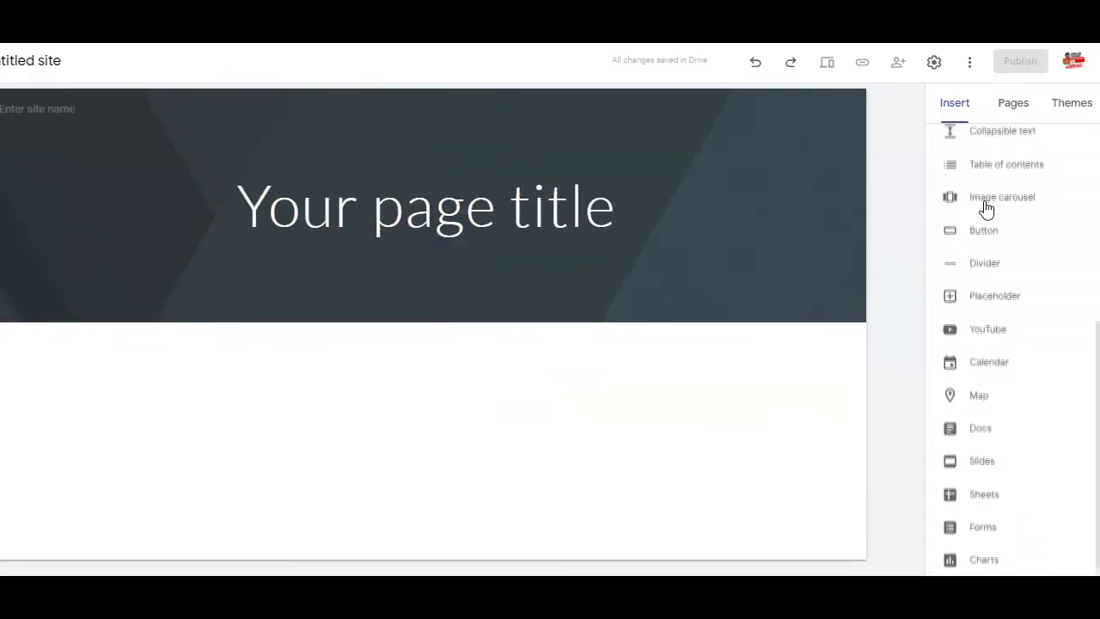
{"action": "scroll", "coordinate": [987, 208], "scroll_direction": "up", "scroll_amount": 6}
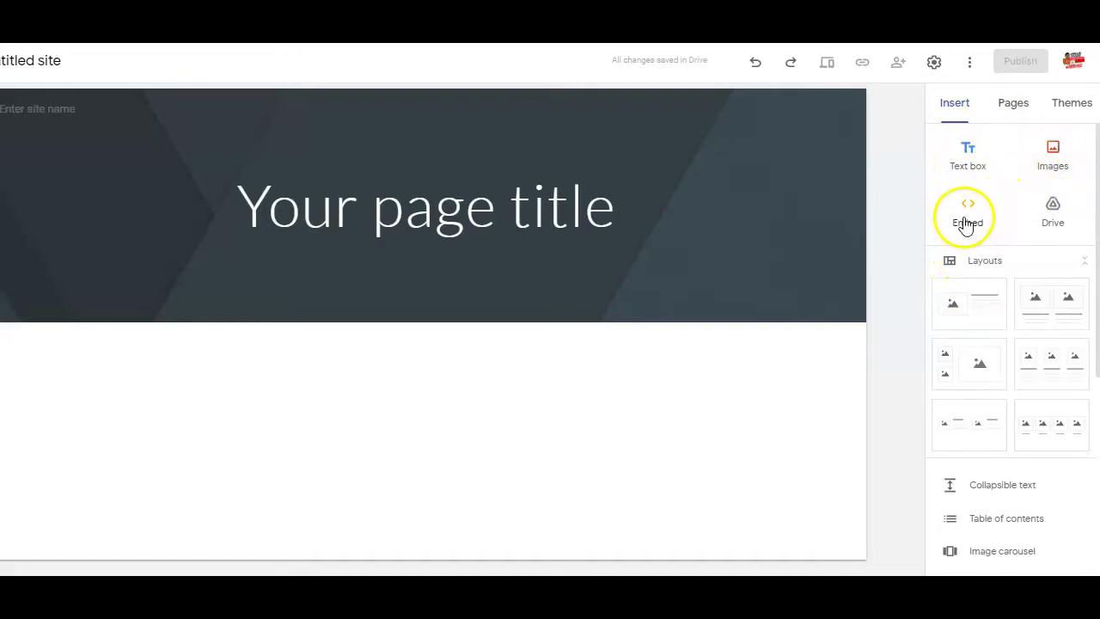
{"action": "scroll", "coordinate": [993, 318], "scroll_direction": "down", "scroll_amount": 1}
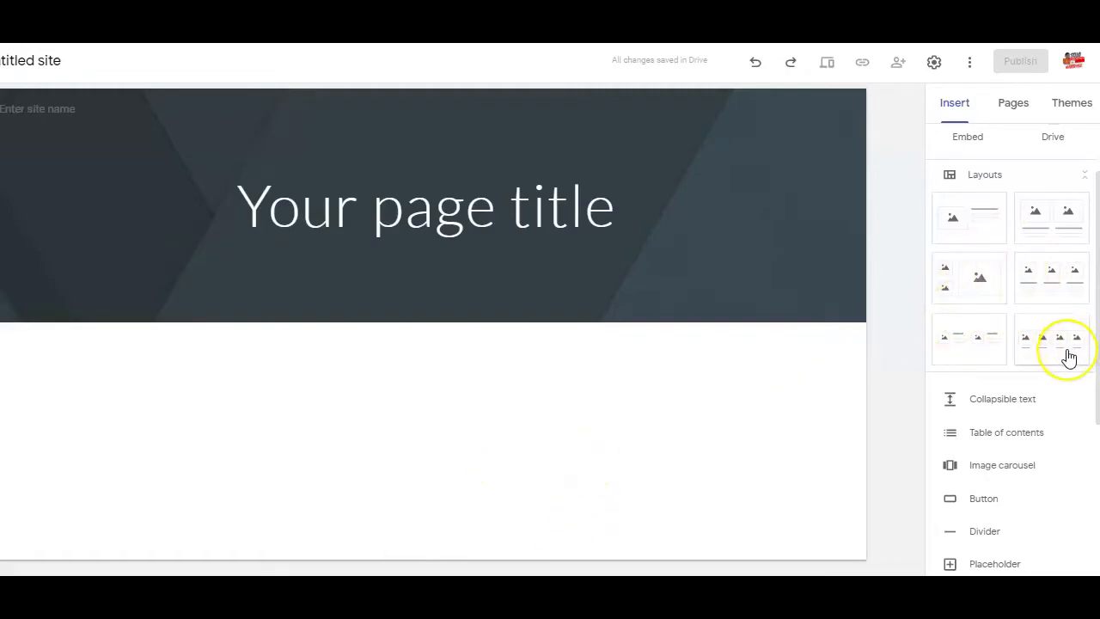
{"action": "scroll", "coordinate": [1069, 357], "scroll_direction": "down", "scroll_amount": 2}
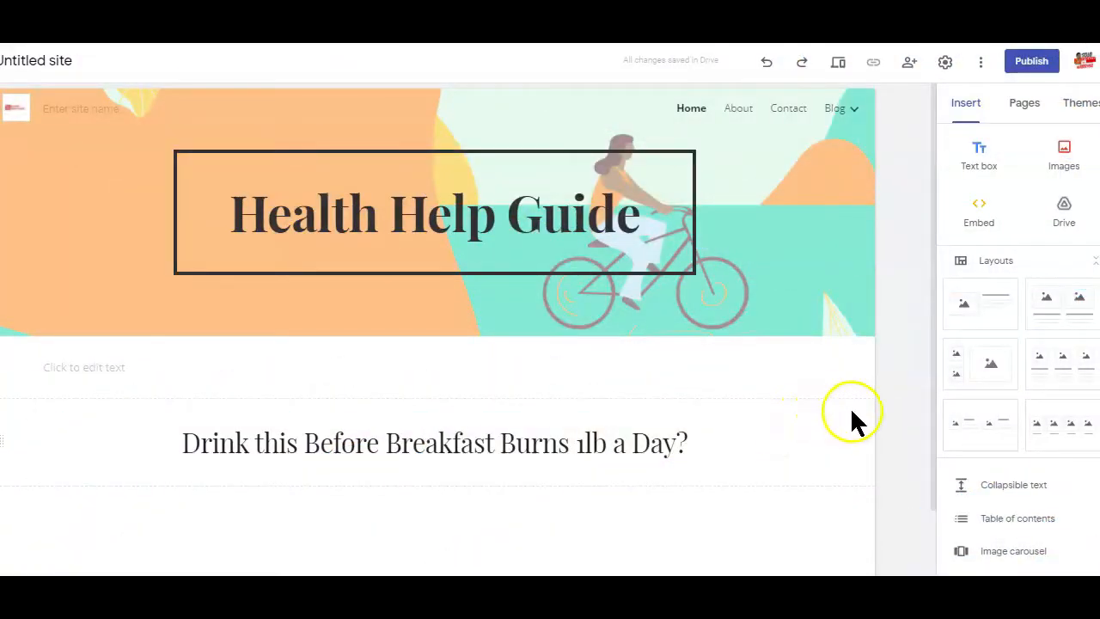
Look over the Health Help Guide site's home page and open the site name field in its header for editing
{"action": "scroll", "coordinate": [851, 409], "scroll_direction": "down", "scroll_amount": 1}
{"action": "scroll", "coordinate": [852, 409], "scroll_direction": "up", "scroll_amount": 1}
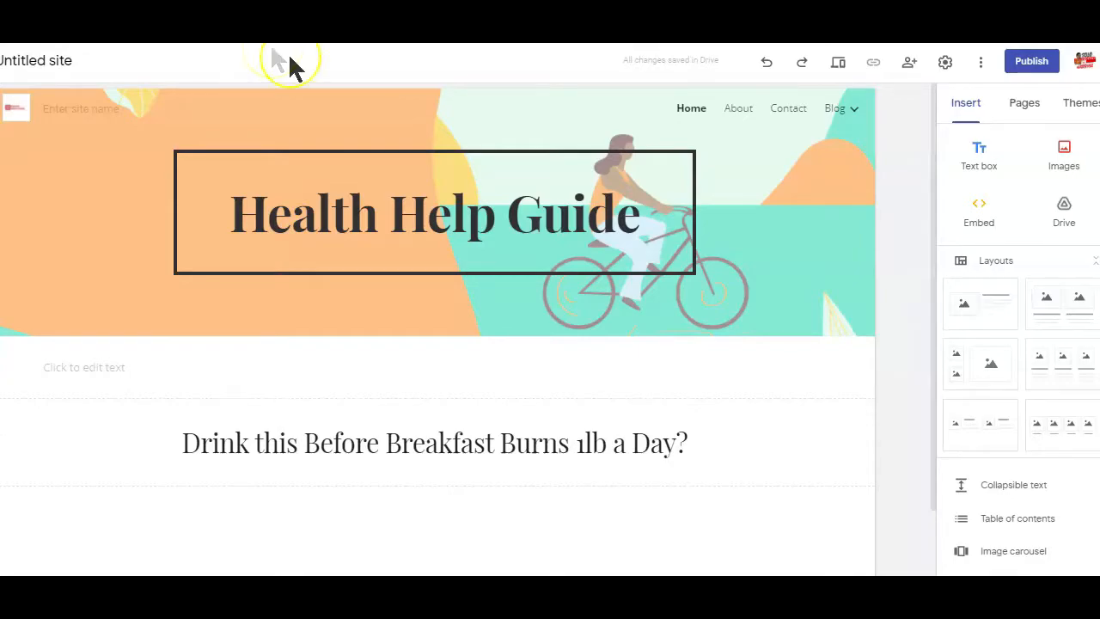
{"action": "mouse_move", "coordinate": [619, 179]}
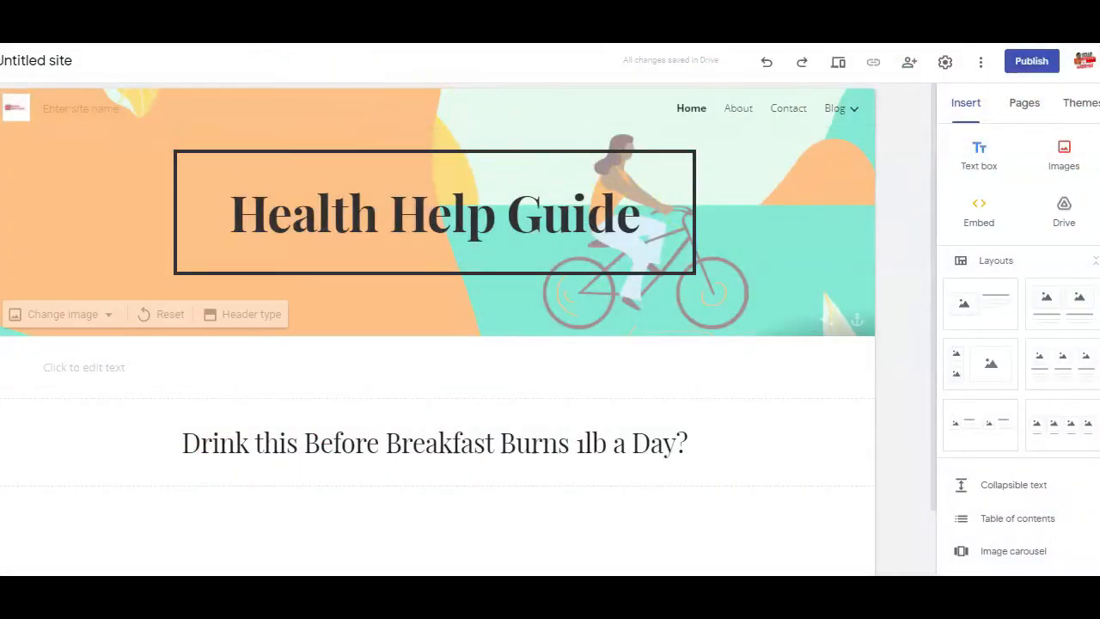
{"action": "left_click", "coordinate": [74, 114]}
{"action": "left_click", "coordinate": [74, 114]}
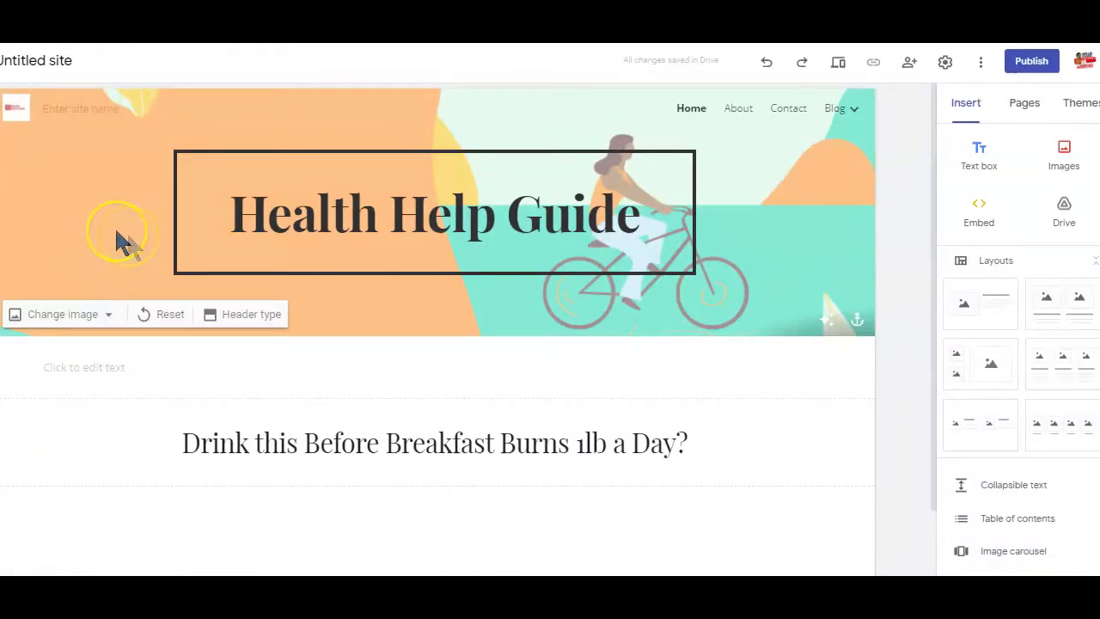
Examine the gallery and image URL options for changing the header image, and close the image selection without choosing one
{"action": "left_click", "coordinate": [83, 315]}
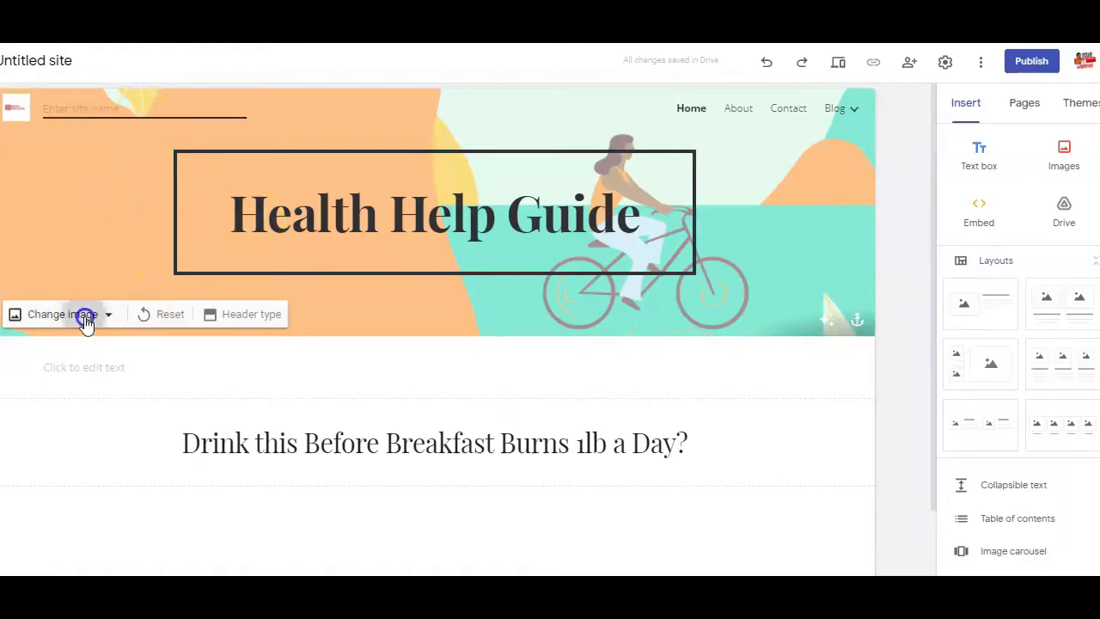
{"action": "left_click", "coordinate": [62, 391]}
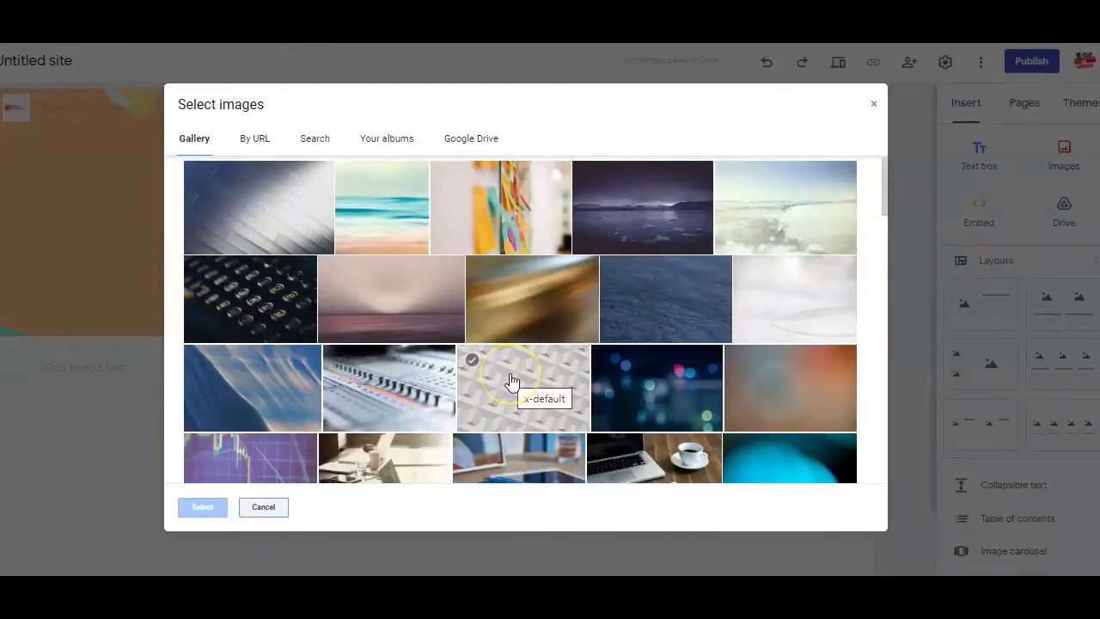
{"action": "scroll", "coordinate": [511, 381], "scroll_direction": "down", "scroll_amount": 3}
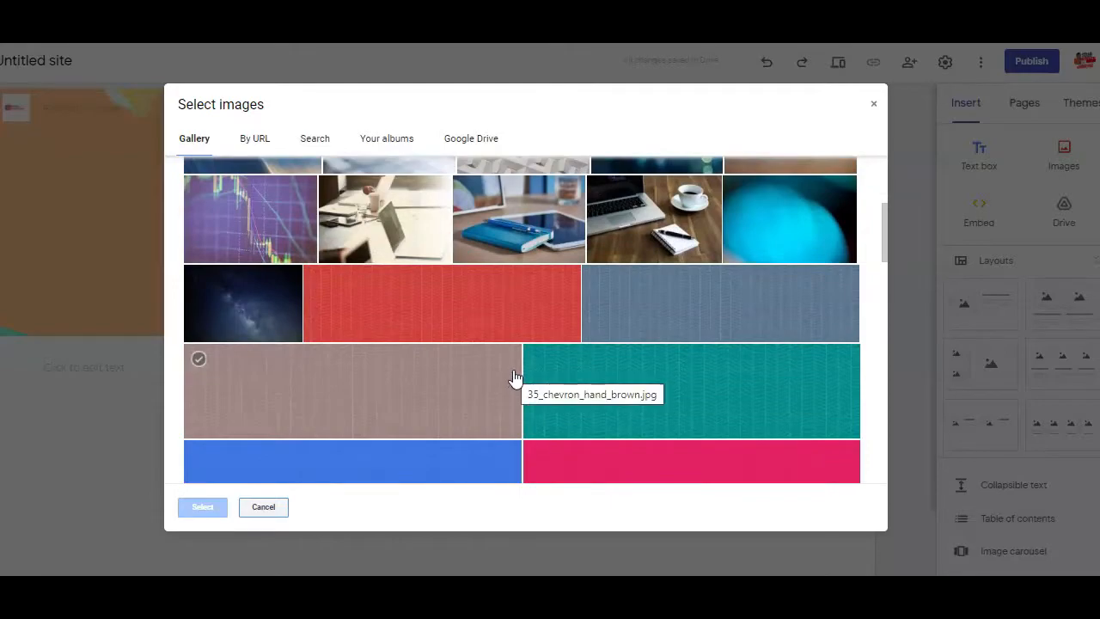
{"action": "scroll", "coordinate": [513, 381], "scroll_direction": "down", "scroll_amount": 3}
{"action": "left_click", "coordinate": [254, 140]}
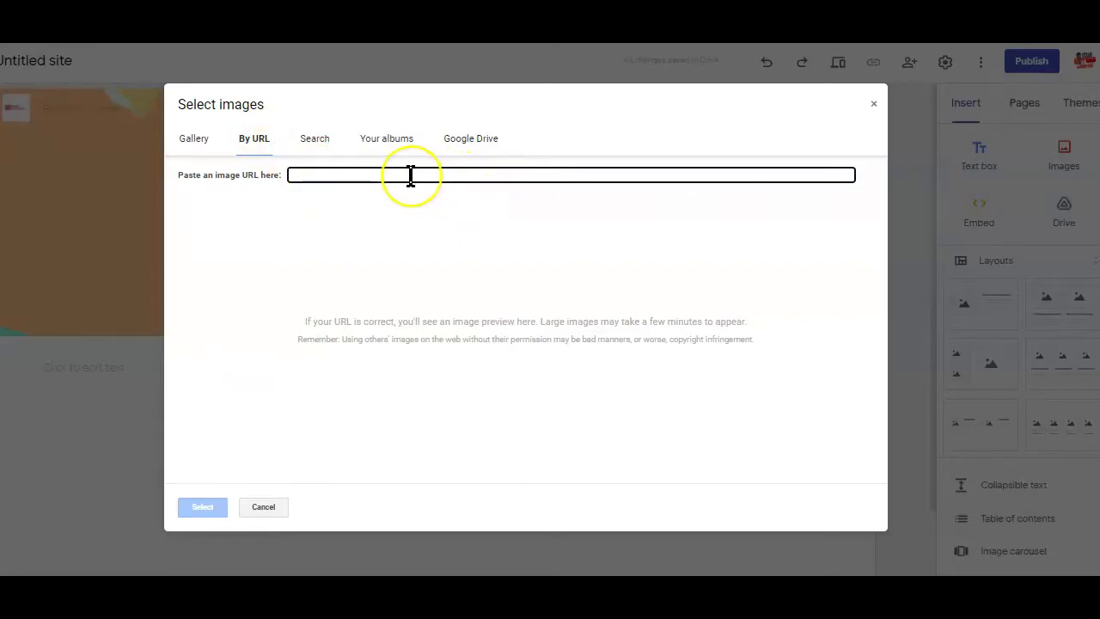
{"action": "left_click", "coordinate": [263, 507]}
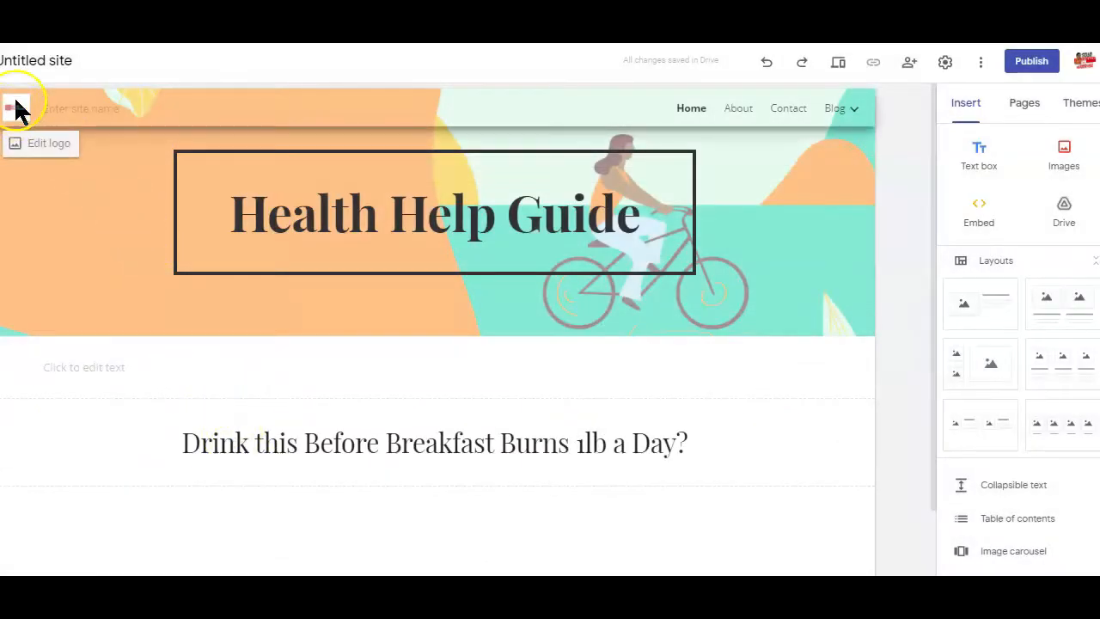
Open the brand image settings from the header logo and look over the logo options
{"action": "left_click", "coordinate": [40, 146]}
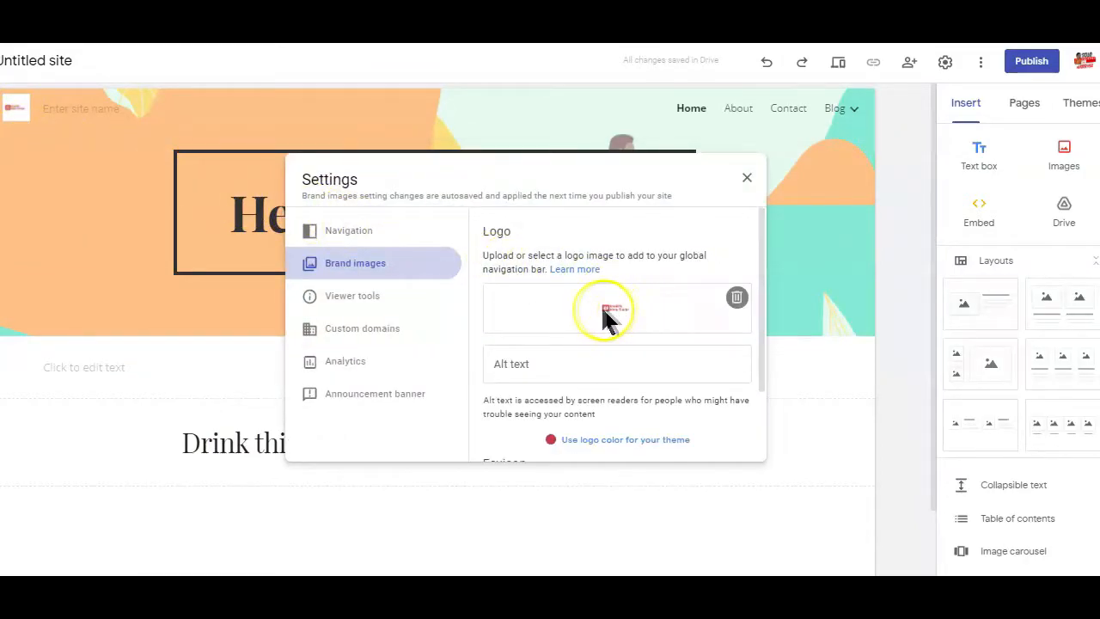
{"action": "scroll", "coordinate": [626, 306], "scroll_direction": "down", "scroll_amount": 2}
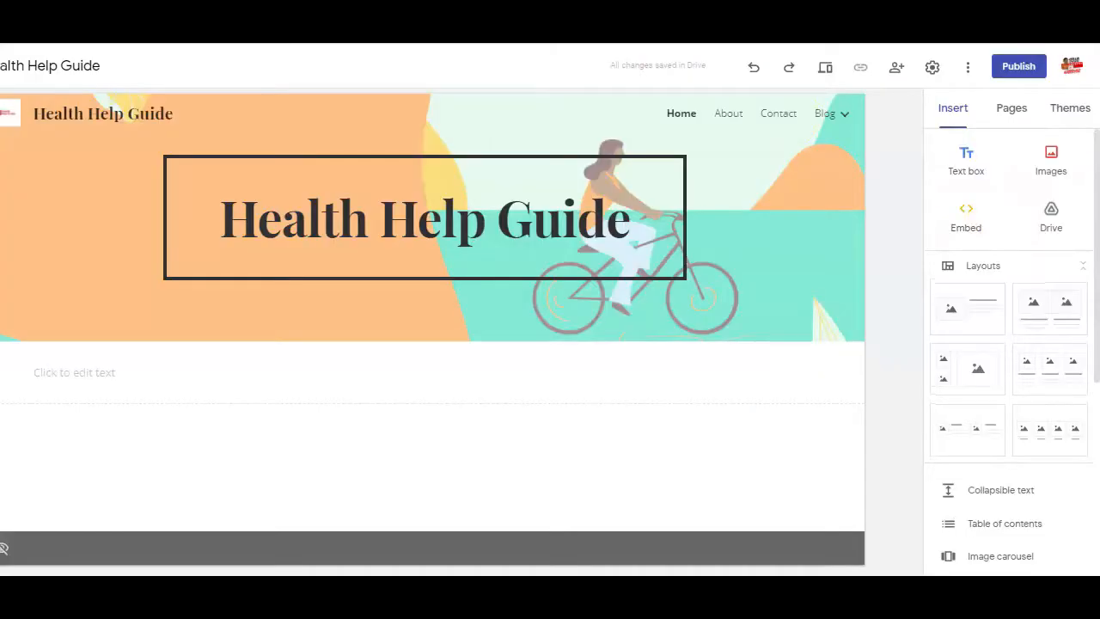
Insert a text box and enter "3-Benefits of the Ketogenic Diet Get the Body and Brain You Want Now" as the text below the header
{"action": "left_click", "coordinate": [960, 156]}
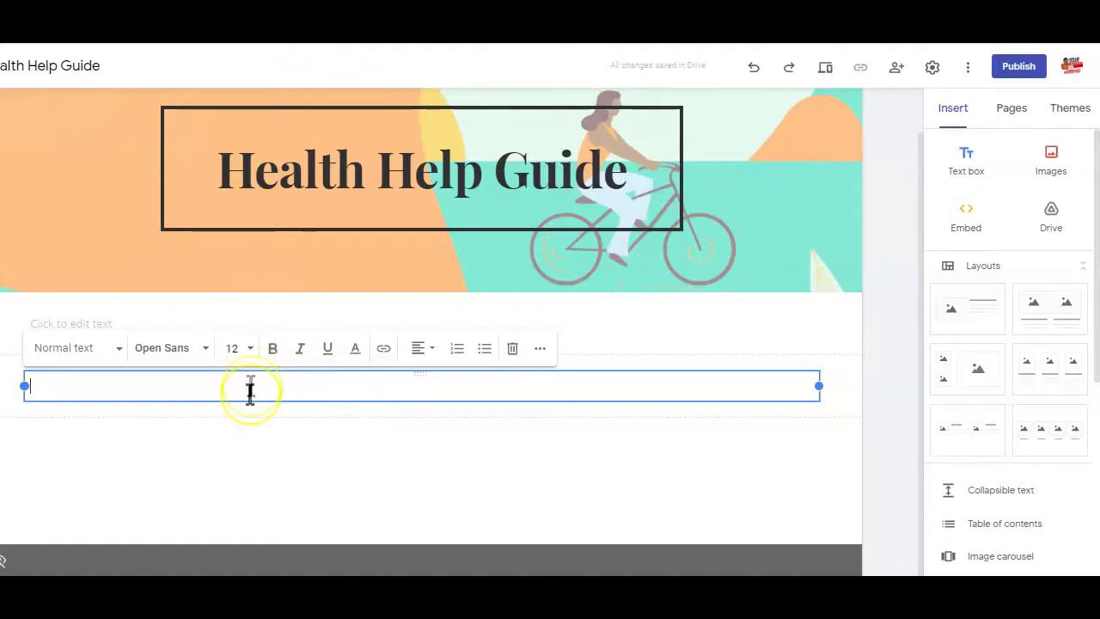
{"action": "left_click", "coordinate": [126, 322]}
{"action": "type", "text": "3-Benefits of the Ketogenic Diet Get the Body and Brain You Want Now"}
{"action": "key", "text": "BackSpace"}
Paste the copied keto diet article into the empty text box below the heading
{"action": "left_click", "coordinate": [216, 383]}
{"action": "left_click", "coordinate": [83, 388]}
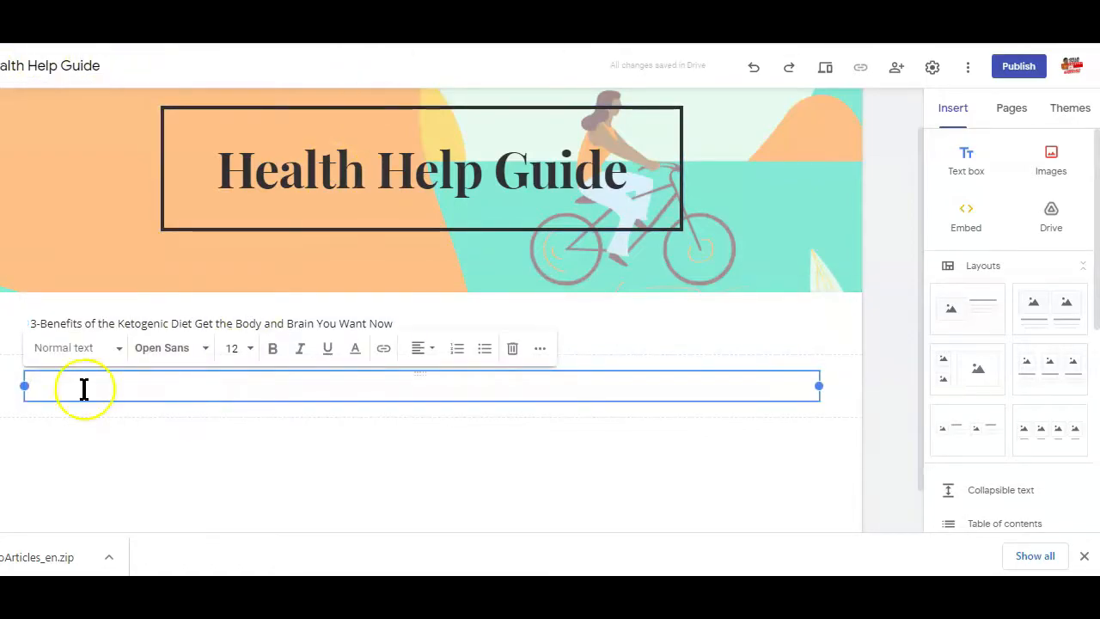
{"action": "key", "text": "ctrl+v"}
{"action": "scroll", "coordinate": [343, 356], "scroll_direction": "down", "scroll_amount": 6}
{"action": "left_click", "coordinate": [870, 302]}
{"action": "scroll", "coordinate": [869, 310], "scroll_direction": "up", "scroll_amount": 6}
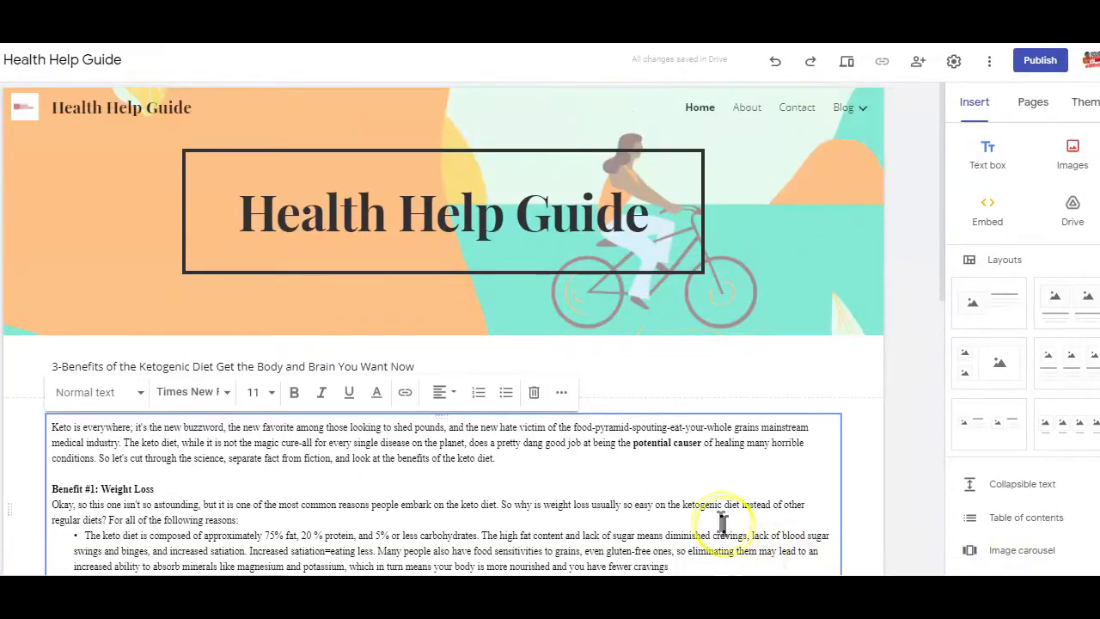
Look through the fonts available for the article text and leave the list without choosing one
{"action": "scroll", "coordinate": [727, 526], "scroll_direction": "down", "scroll_amount": 1}
{"action": "left_click", "coordinate": [200, 310]}
{"action": "scroll", "coordinate": [211, 409], "scroll_direction": "down", "scroll_amount": 3}
{"action": "scroll", "coordinate": [211, 409], "scroll_direction": "up", "scroll_amount": 3}
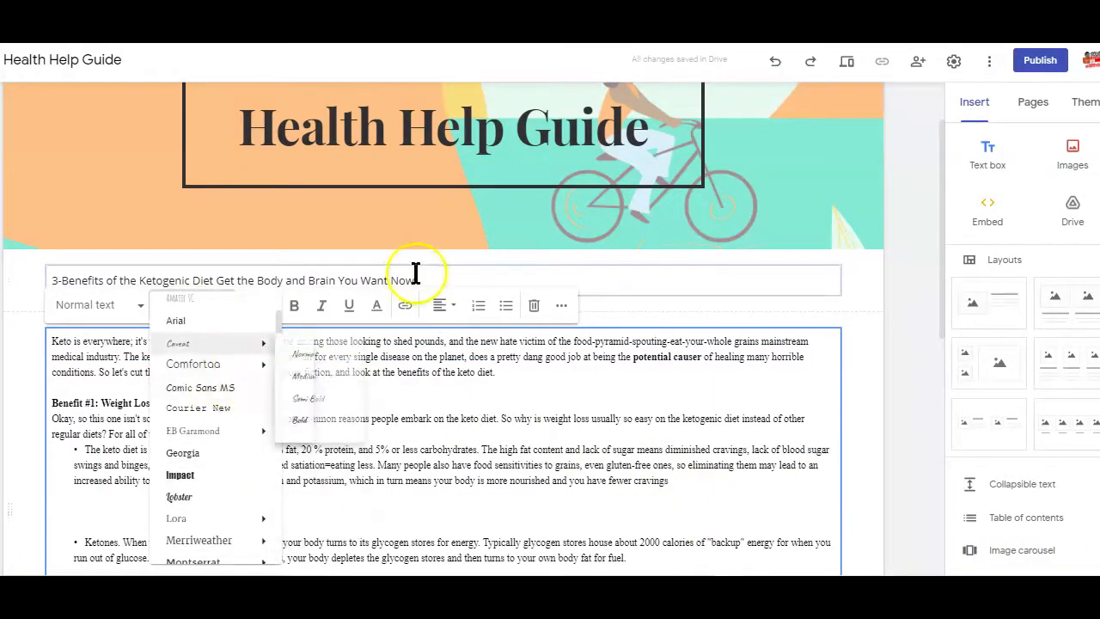
{"action": "left_click", "coordinate": [416, 381]}
Link the "Benefit #1: Weight Loss" subheading to the copied web address
{"action": "left_click_drag", "start_coordinate": [54, 400], "coordinate": [155, 399]}
{"action": "left_click", "coordinate": [404, 306]}
{"action": "key", "text": "ctrl+v"}
{"action": "left_click", "coordinate": [375, 479]}
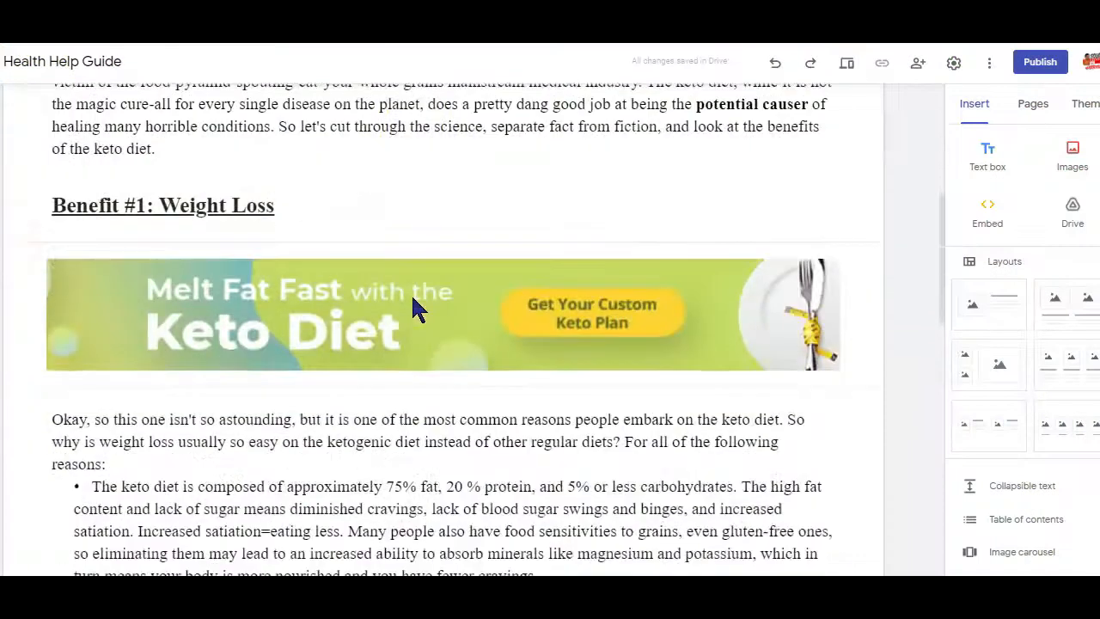
Link the "Melt Fat Fast with the Keto Diet" banner image to the copied customketodiet affiliate address
{"action": "left_click", "coordinate": [128, 275]}
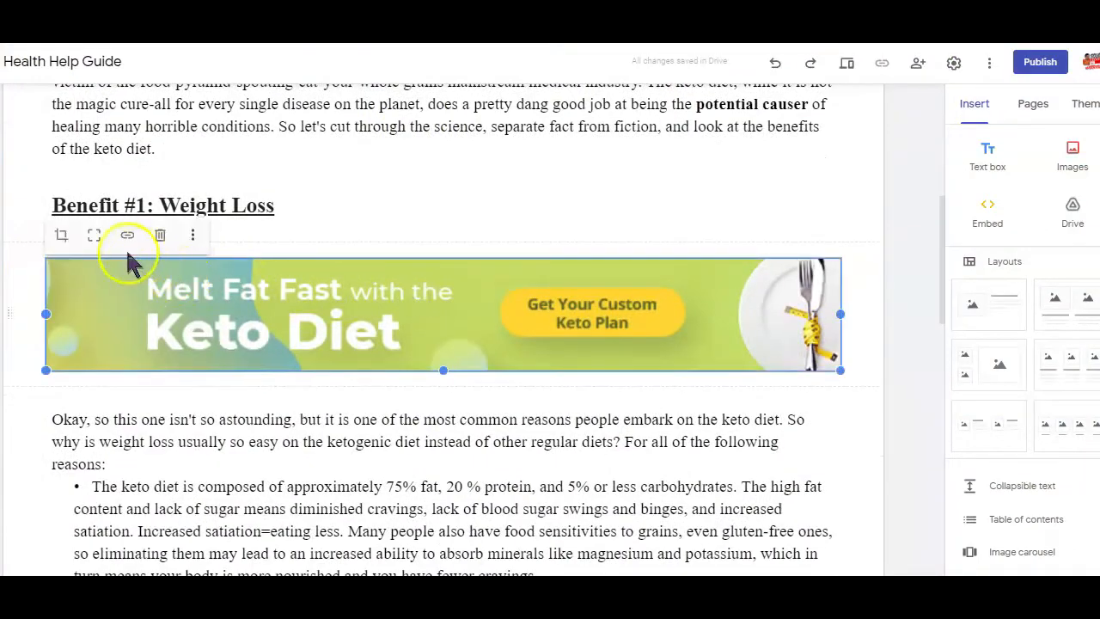
{"action": "left_click", "coordinate": [125, 236]}
{"action": "key", "text": "ctrl+v"}
{"action": "left_click", "coordinate": [277, 239]}
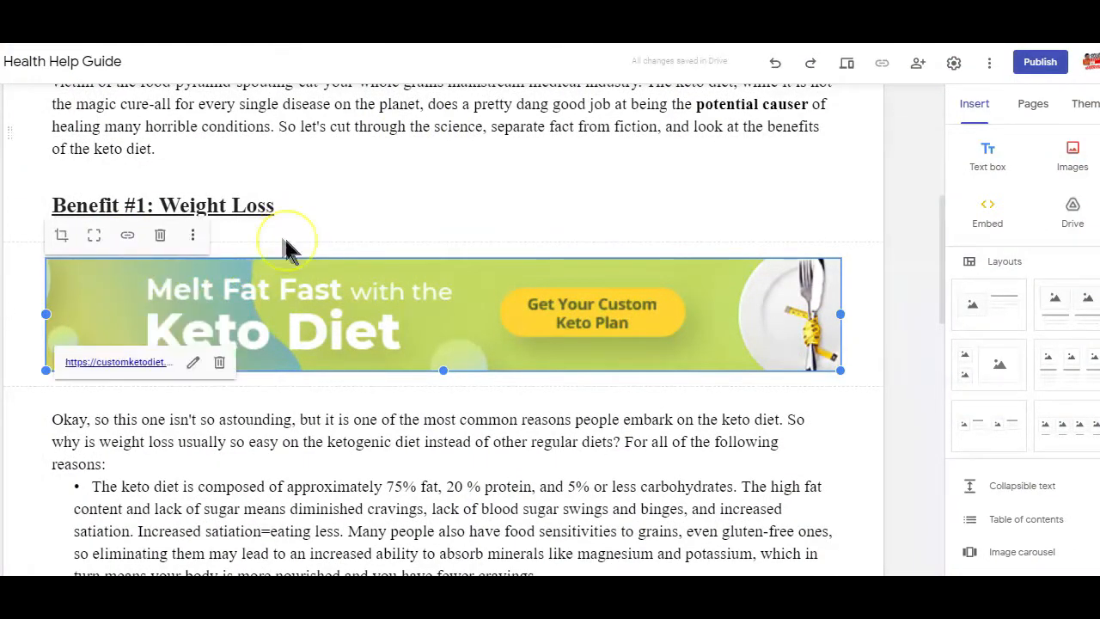
Check the YouTube video and button insertion options without adding either to the page
{"action": "scroll", "coordinate": [1069, 352], "scroll_direction": "down", "scroll_amount": 5}
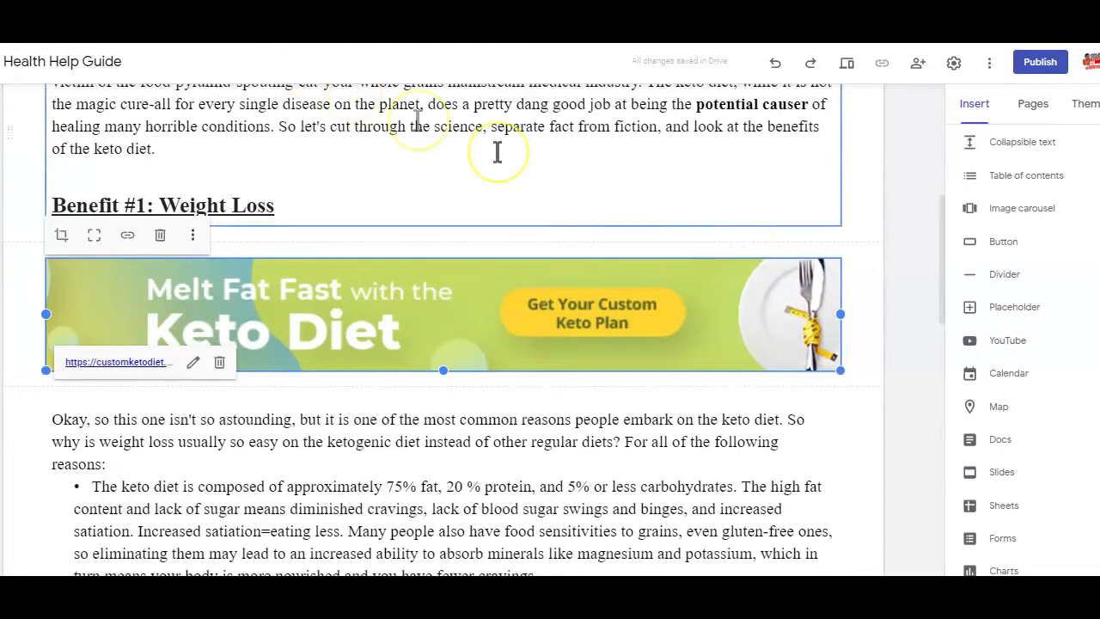
{"action": "left_click", "coordinate": [1010, 344]}
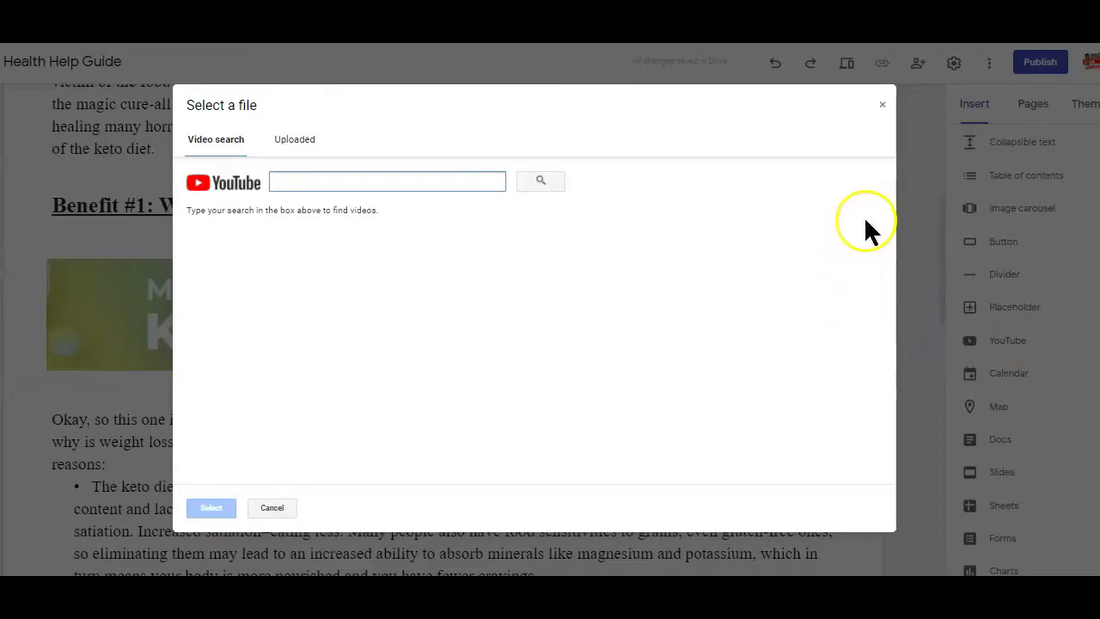
{"action": "left_click", "coordinate": [881, 104]}
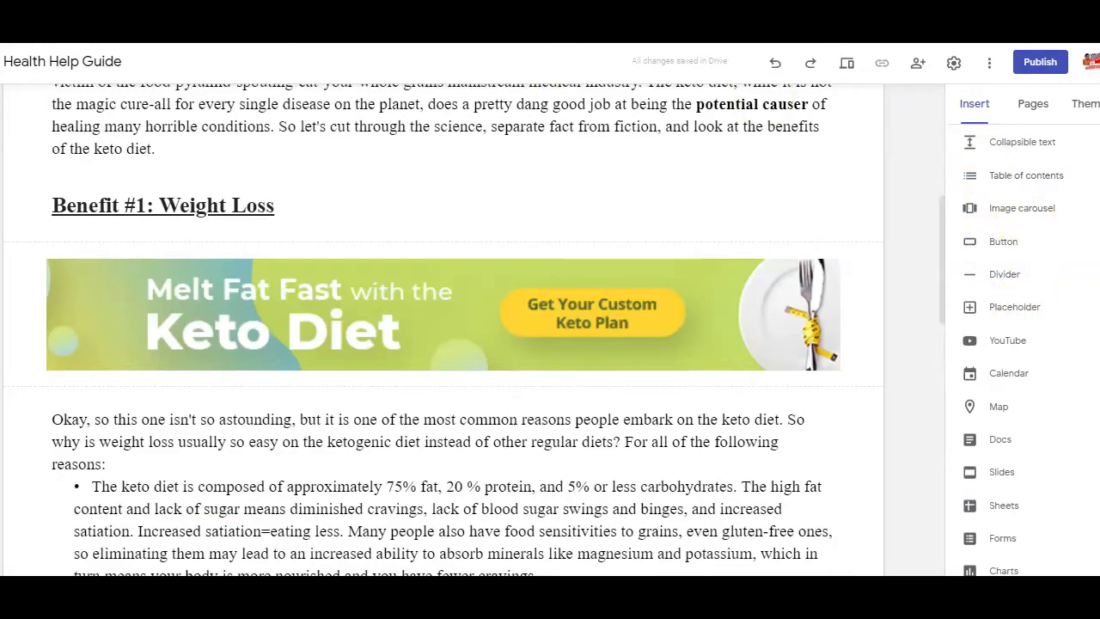
{"action": "left_click", "coordinate": [1028, 238]}
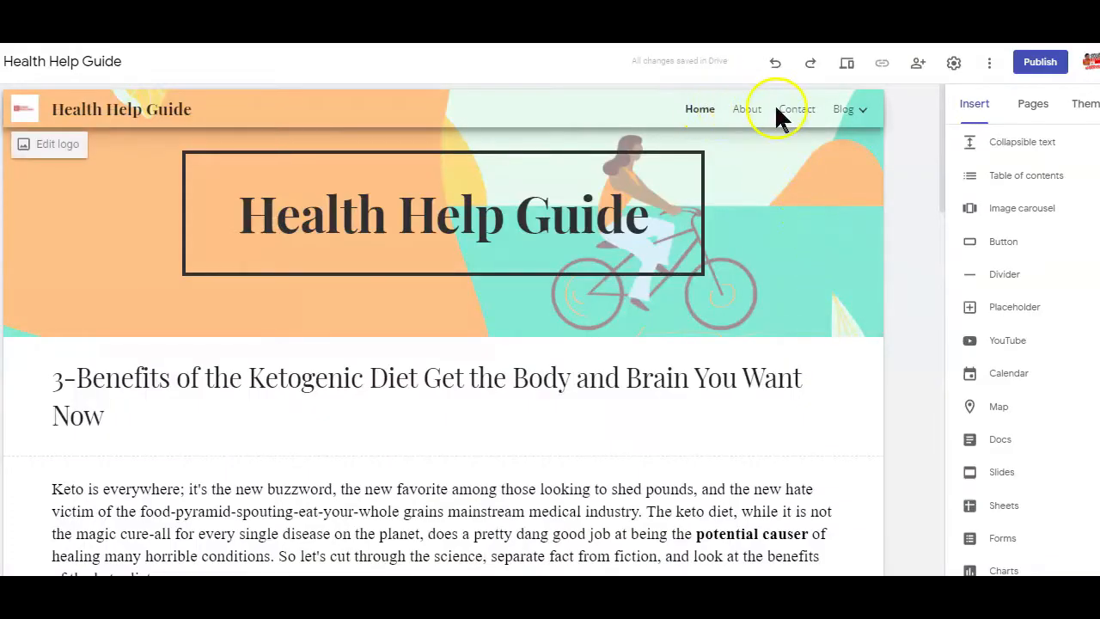
Review the site's page list and compare it with the header navigation, including the subpages under Blog
{"action": "left_click", "coordinate": [861, 111]}
{"action": "left_click", "coordinate": [722, 110]}
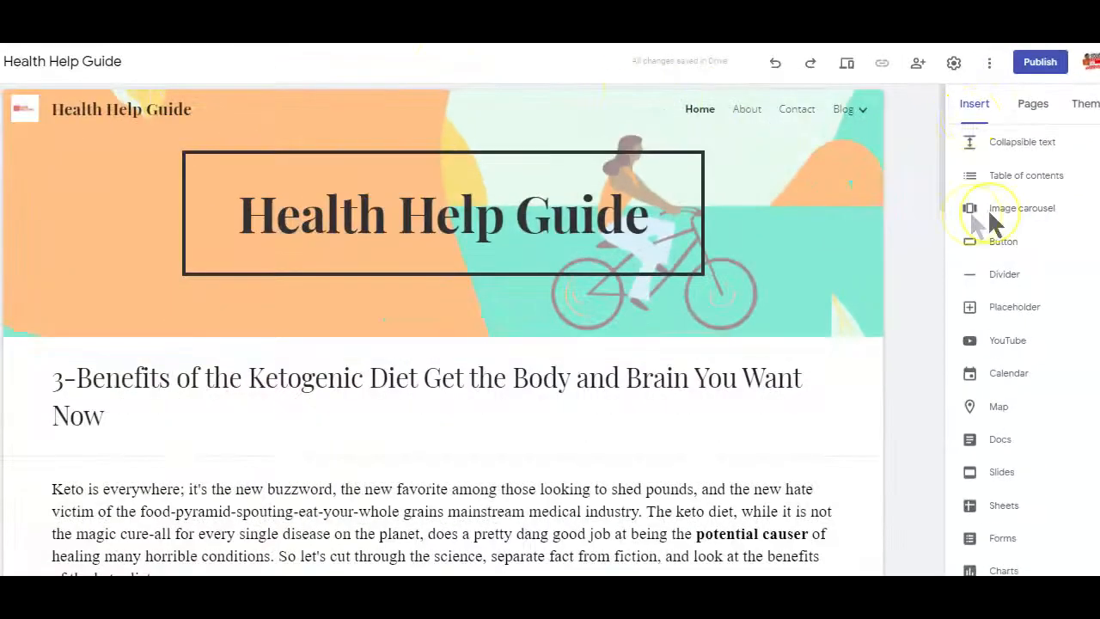
{"action": "left_click", "coordinate": [1033, 104]}
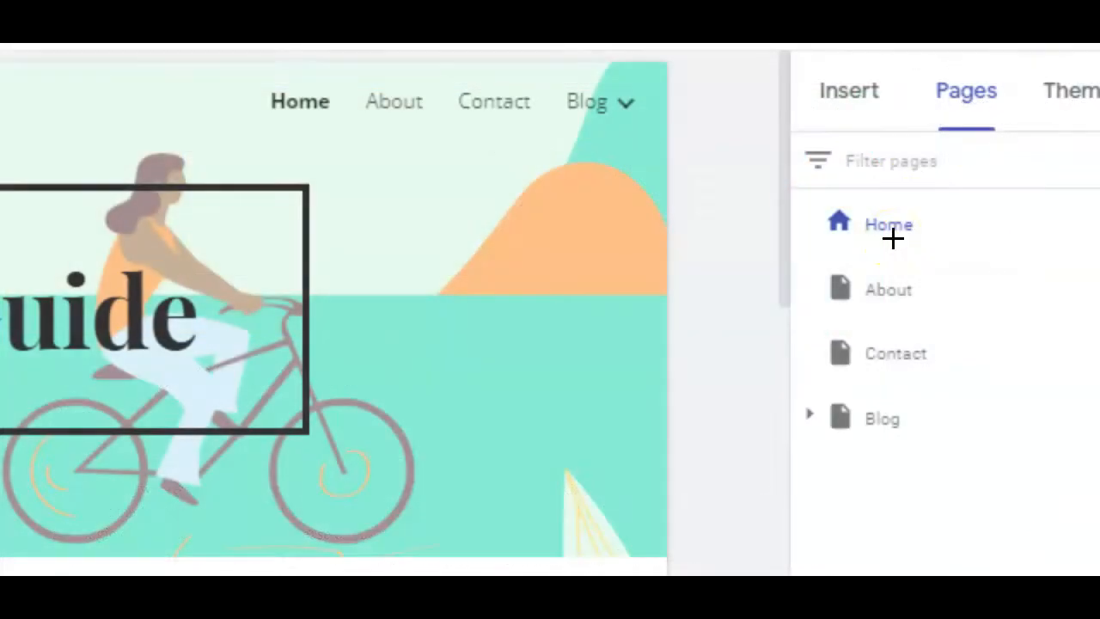
{"action": "left_click", "coordinate": [892, 240]}
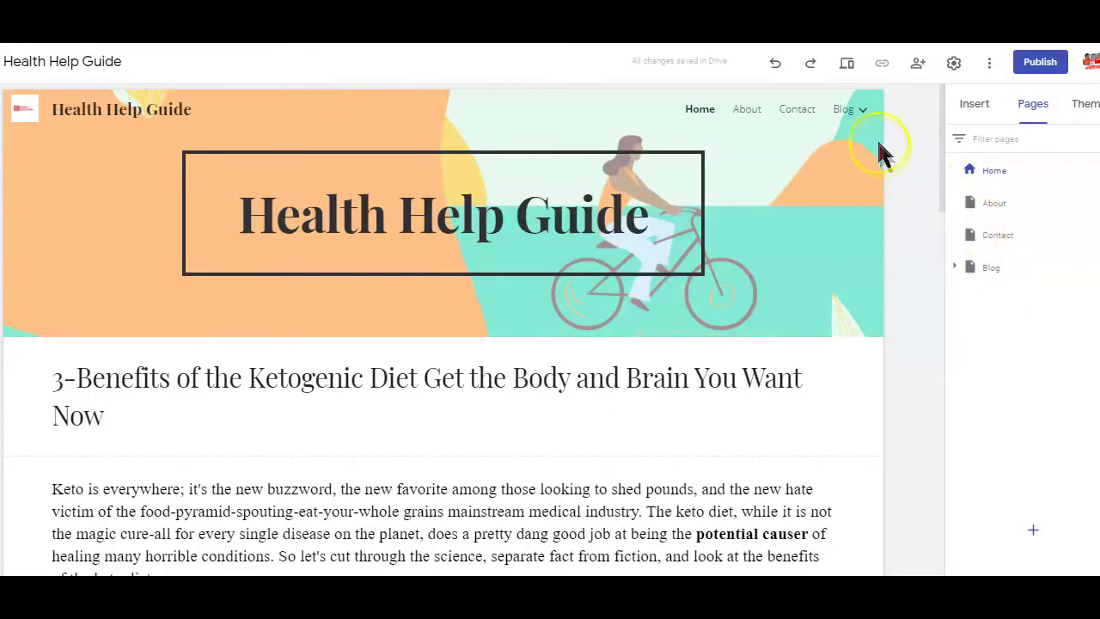
{"action": "left_click", "coordinate": [864, 112]}
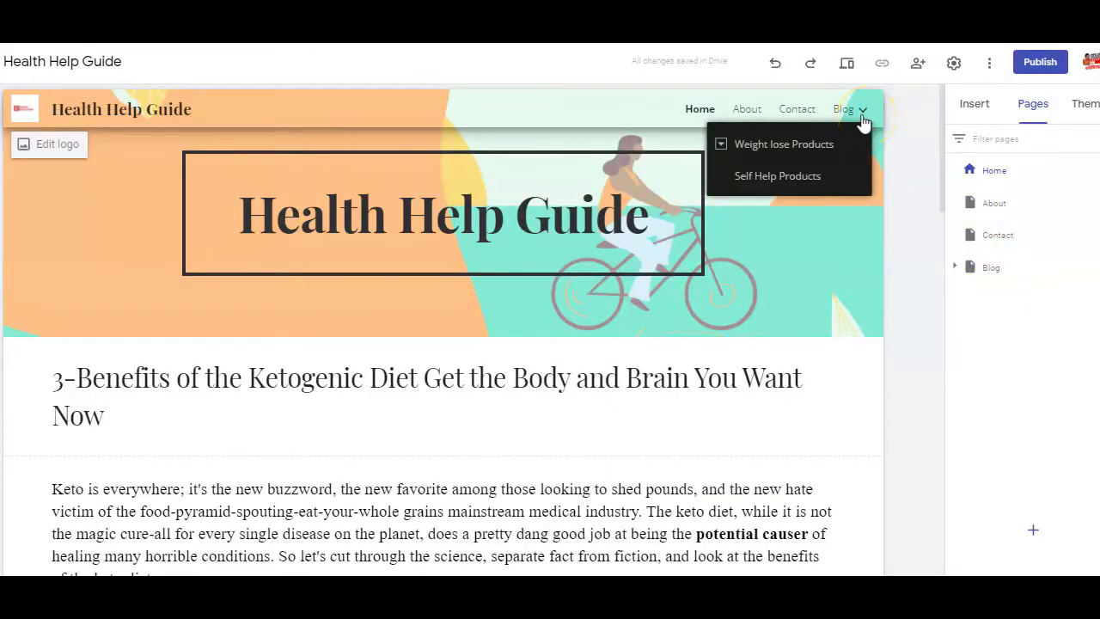
{"action": "left_click", "coordinate": [851, 116]}
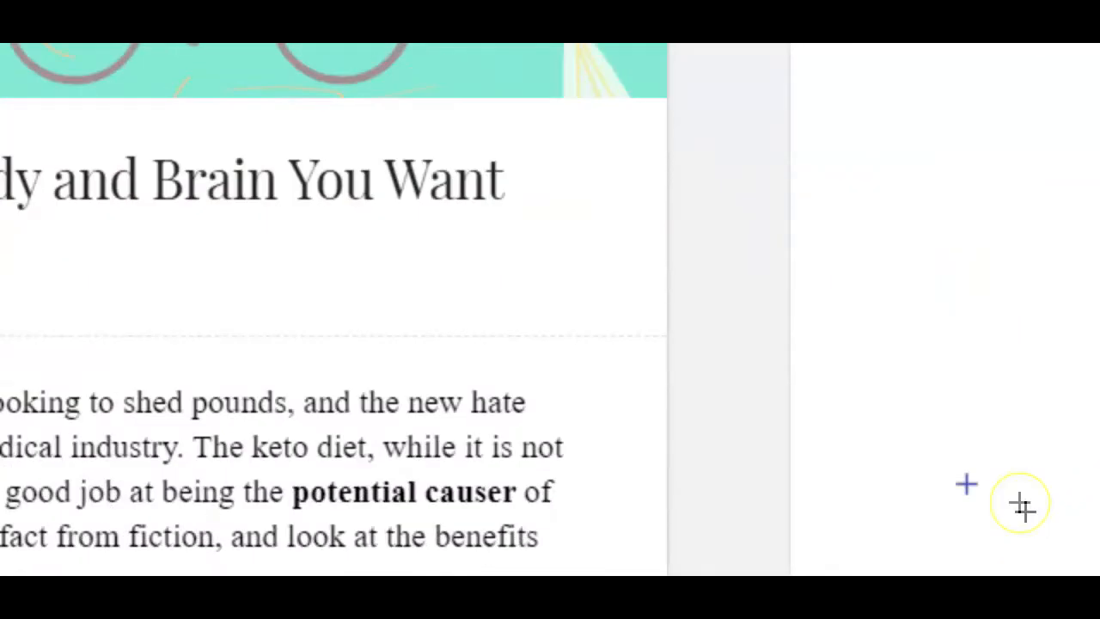
Add a new page named "Test" to the site
{"action": "mouse_move", "coordinate": [966, 487]}
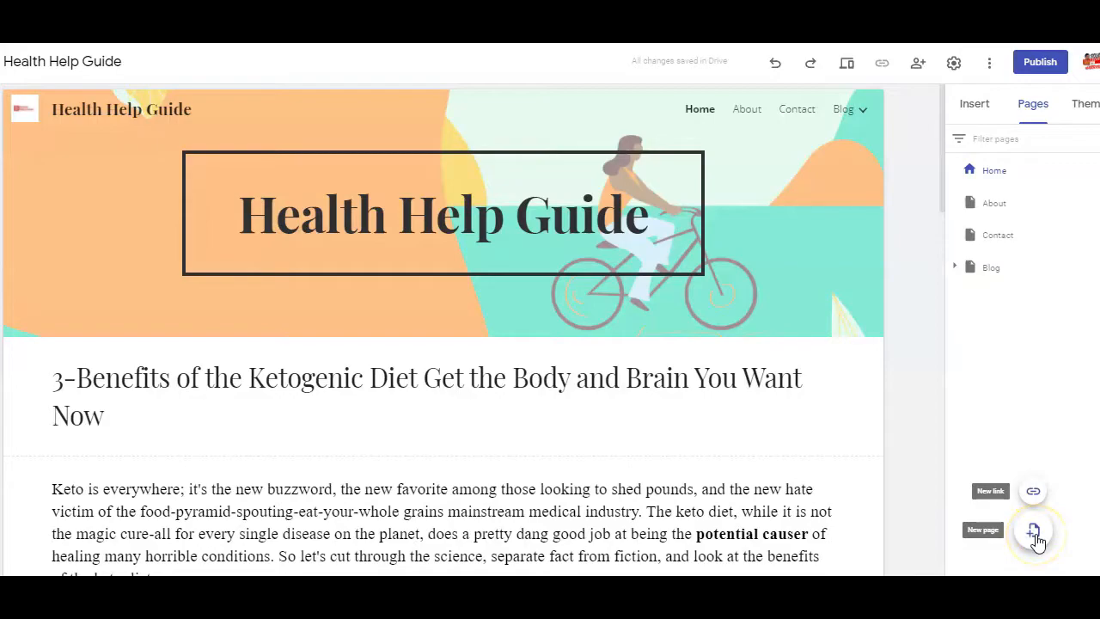
{"action": "left_click", "coordinate": [1034, 531]}
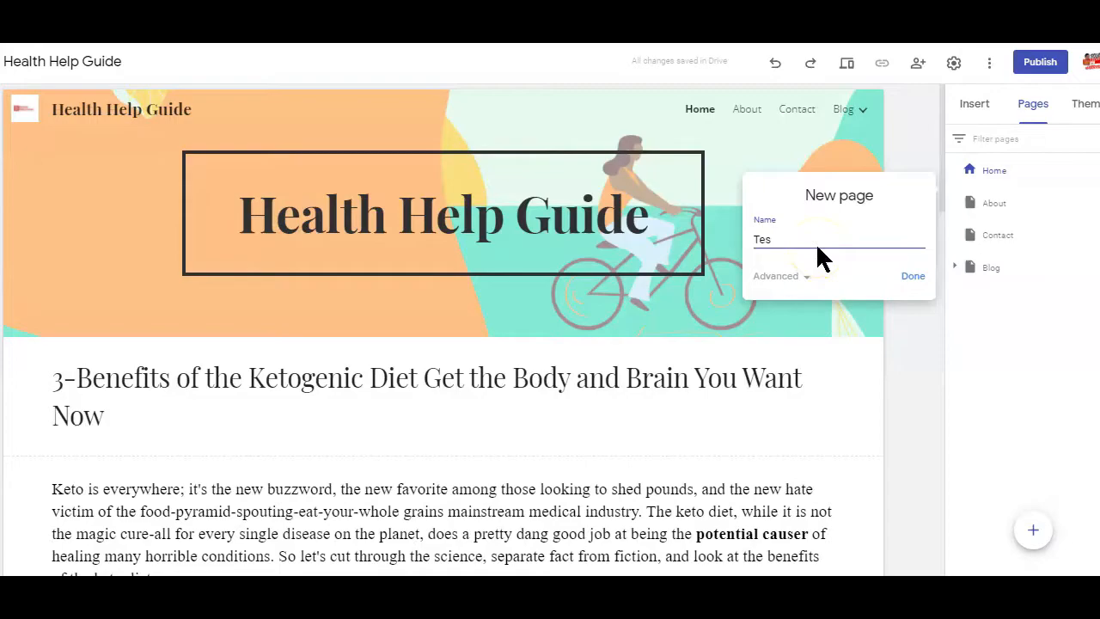
{"action": "left_click", "coordinate": [911, 275]}
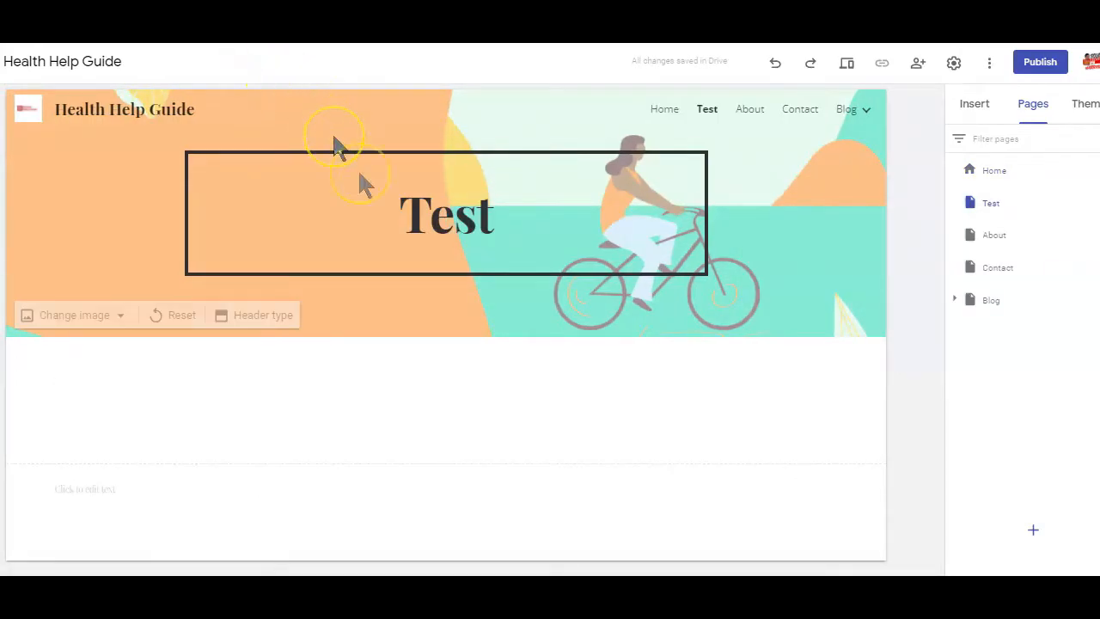
View the Contact page with its embedded form, the insertable elements and the Blog page's options
{"action": "left_click", "coordinate": [997, 267]}
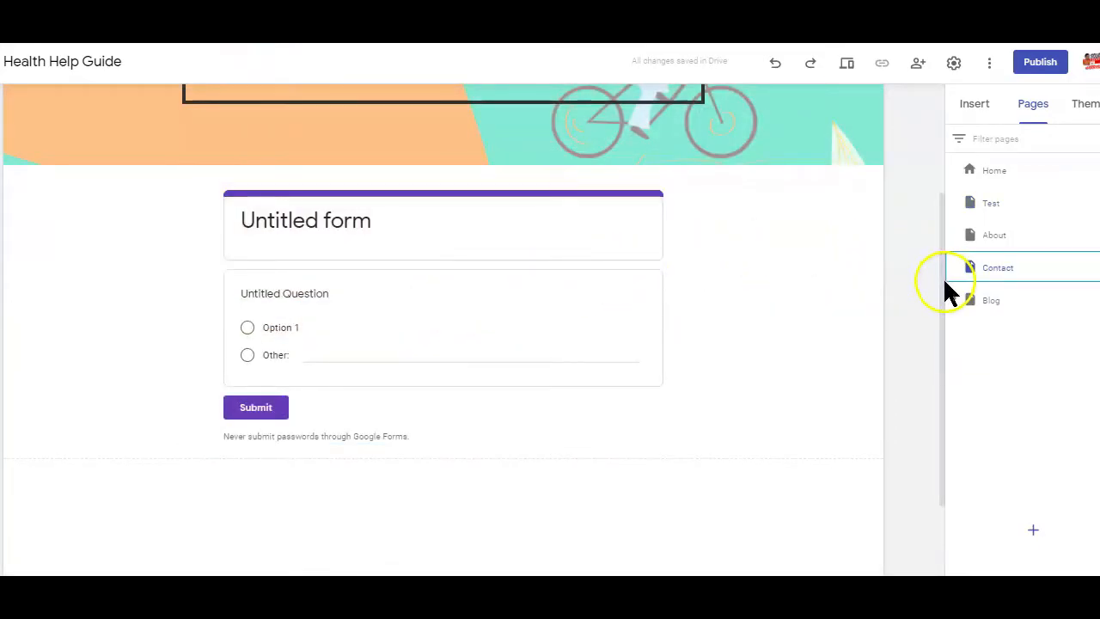
{"action": "left_click", "coordinate": [986, 108]}
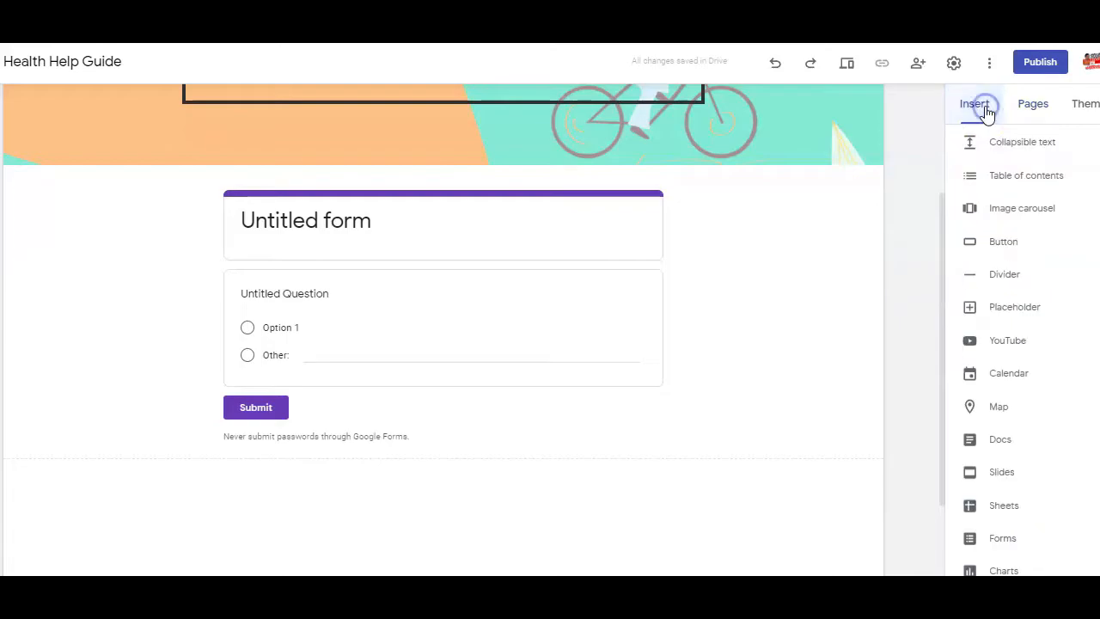
{"action": "scroll", "coordinate": [1023, 542], "scroll_direction": "down", "scroll_amount": 1}
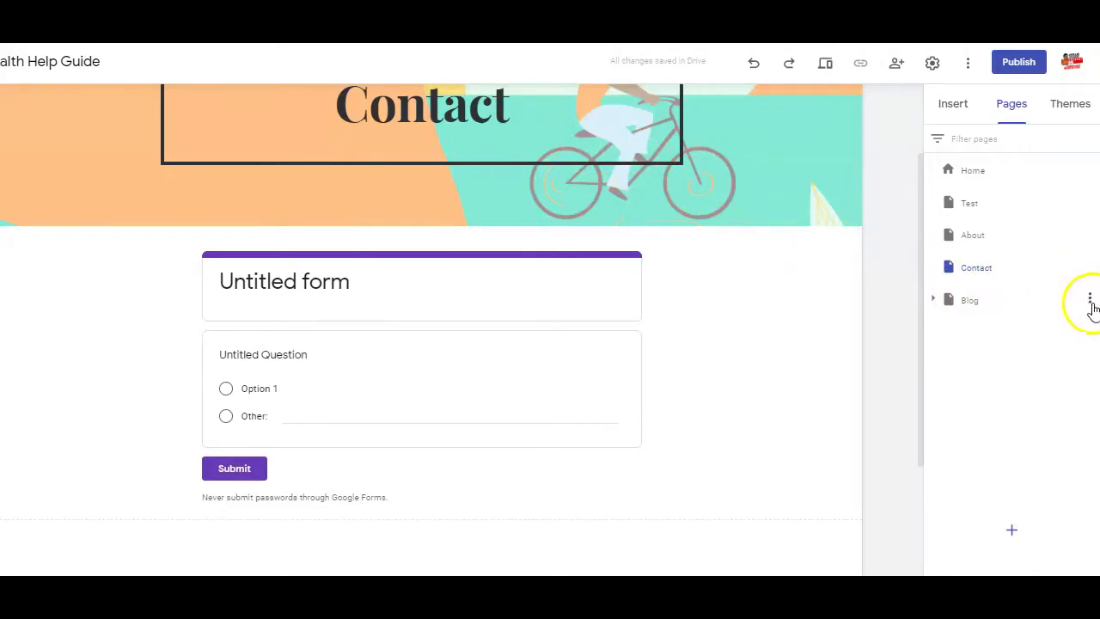
{"action": "left_click", "coordinate": [1090, 301]}
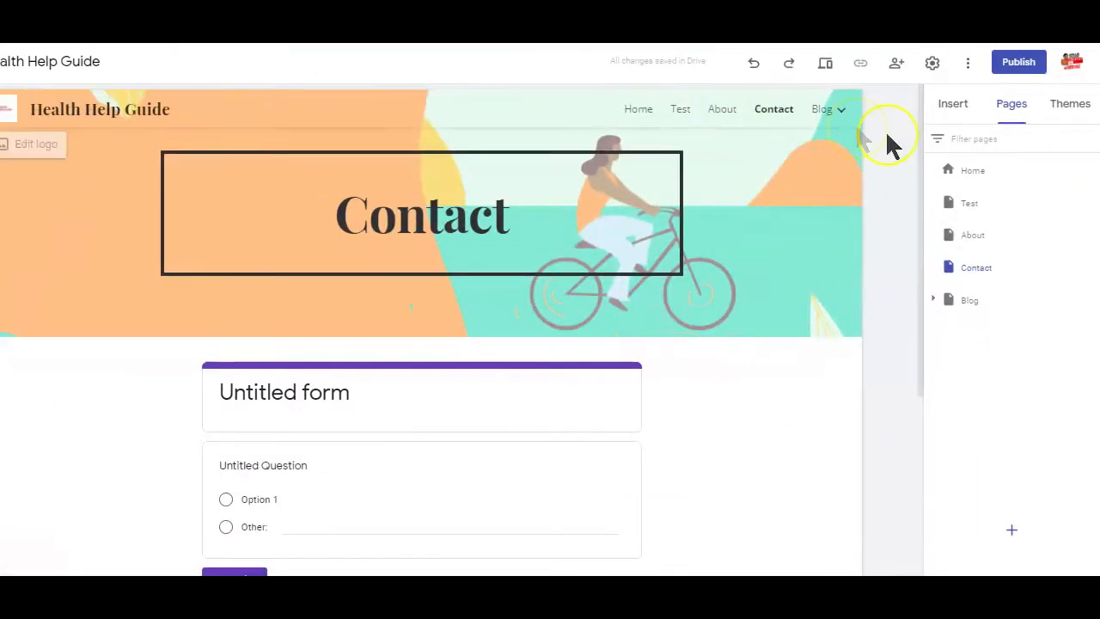
Try the Diplomat theme's colour choices and set its custom colour to hex e00000
{"action": "left_click", "coordinate": [1040, 164]}
{"action": "left_click", "coordinate": [970, 362]}
{"action": "left_click", "coordinate": [995, 362]}
{"action": "left_click", "coordinate": [1022, 362]}
{"action": "left_click", "coordinate": [1074, 362]}
{"action": "left_click_drag", "start_coordinate": [943, 462], "coordinate": [999, 461]}
{"action": "type", "text": "e00000"}
{"action": "key", "text": "Return"}
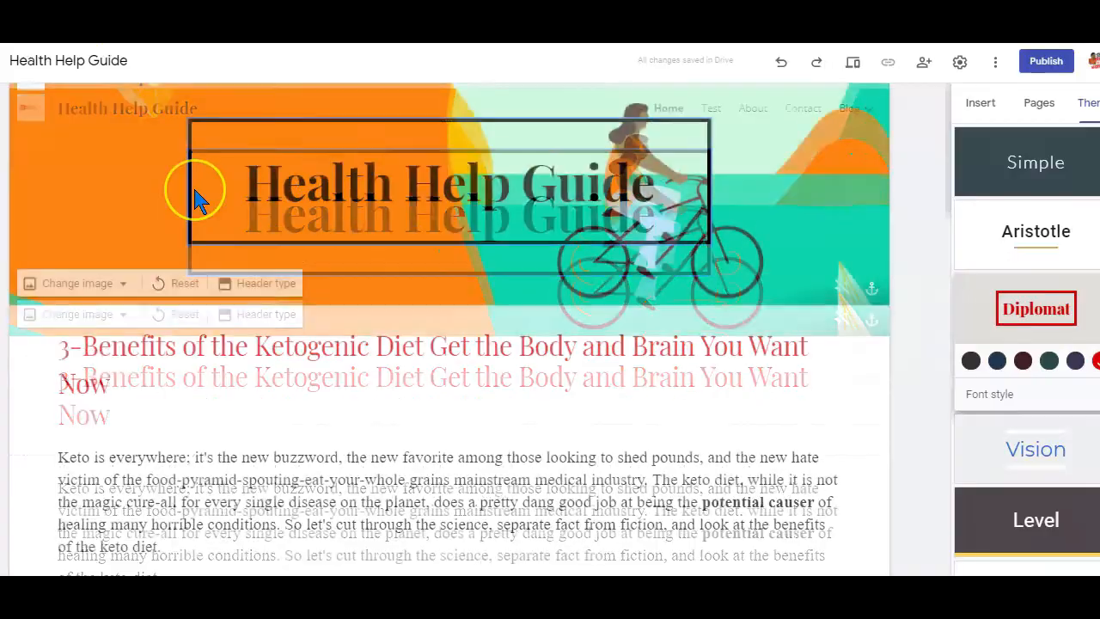
Show the hidden footer at the end of the home page and add linked "Privacy" text to it
{"action": "scroll", "coordinate": [193, 185], "scroll_direction": "down", "scroll_amount": 15}
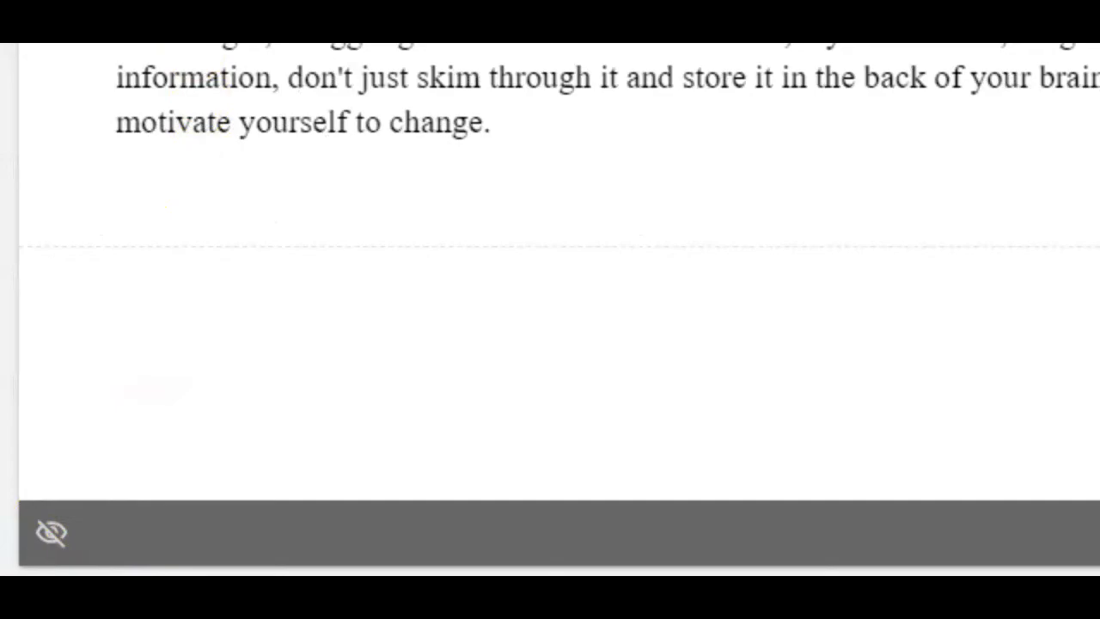
{"action": "left_click", "coordinate": [51, 534]}
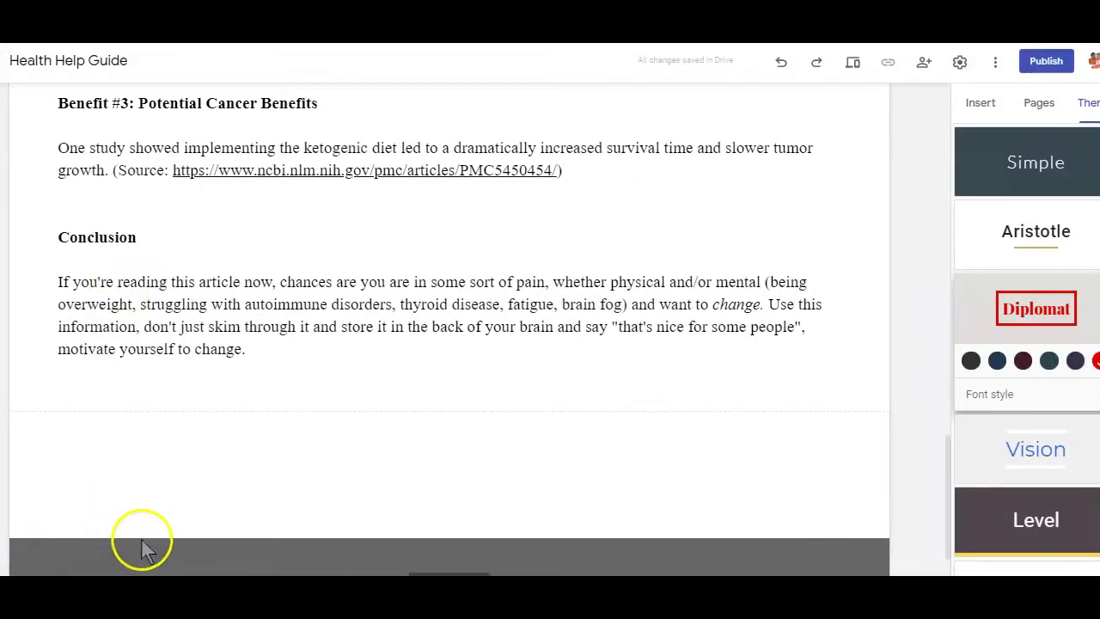
{"action": "left_click", "coordinate": [421, 519]}
{"action": "left_click", "coordinate": [228, 509]}
{"action": "left_click", "coordinate": [187, 502]}
{"action": "left_click", "coordinate": [441, 510]}
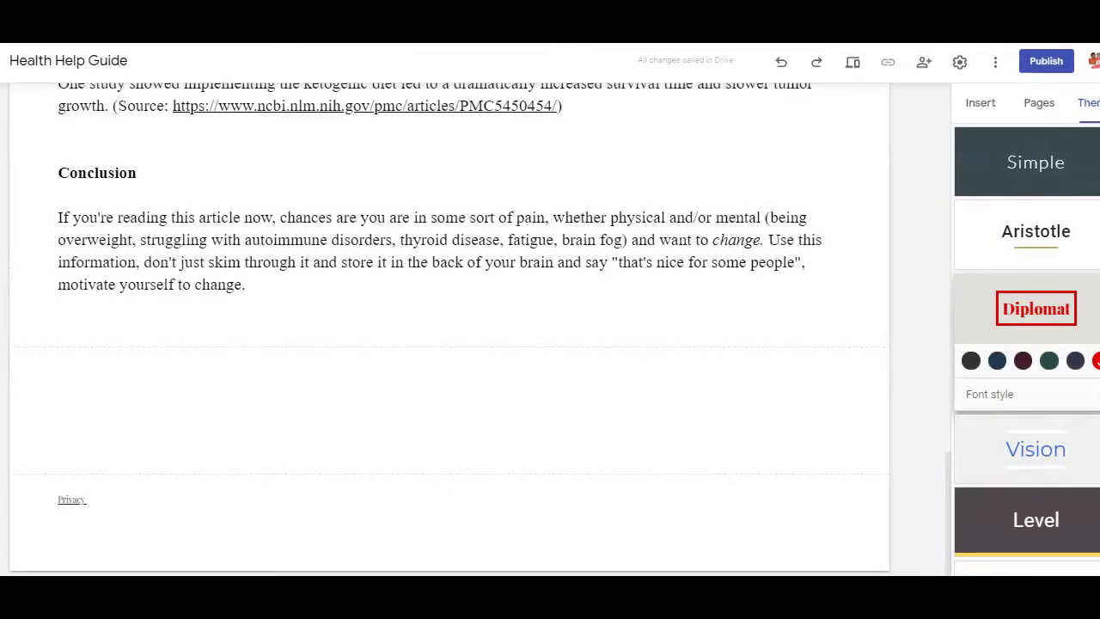
Open the site's publishing settings, check the health-help-guide web address and open the management of who can view the site
{"action": "left_click", "coordinate": [1046, 61]}
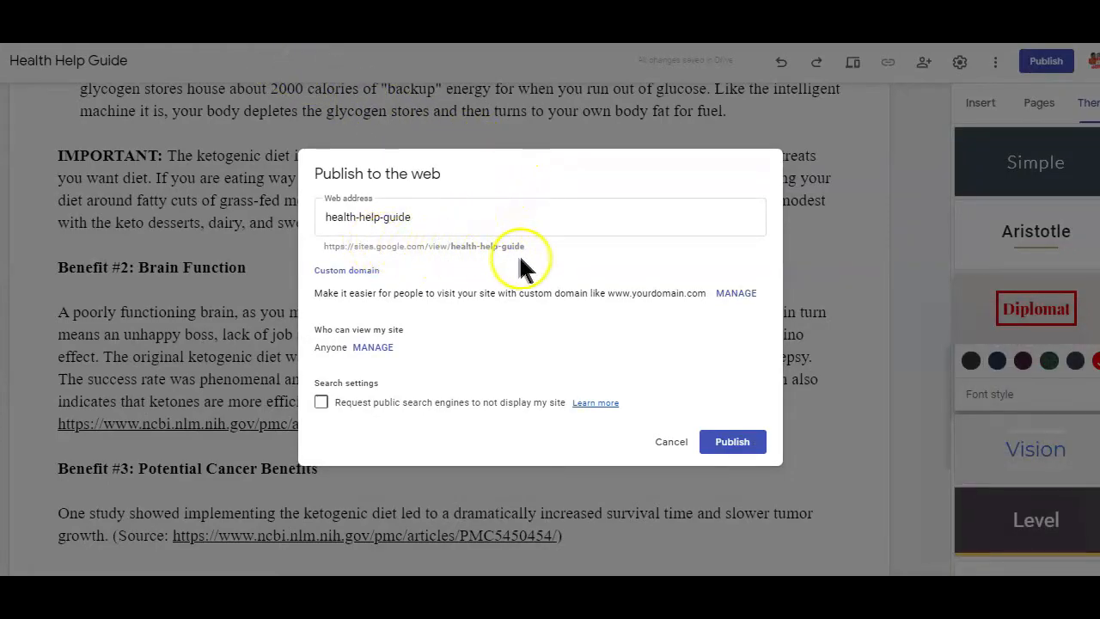
{"action": "left_click_drag", "start_coordinate": [415, 222], "coordinate": [334, 223]}
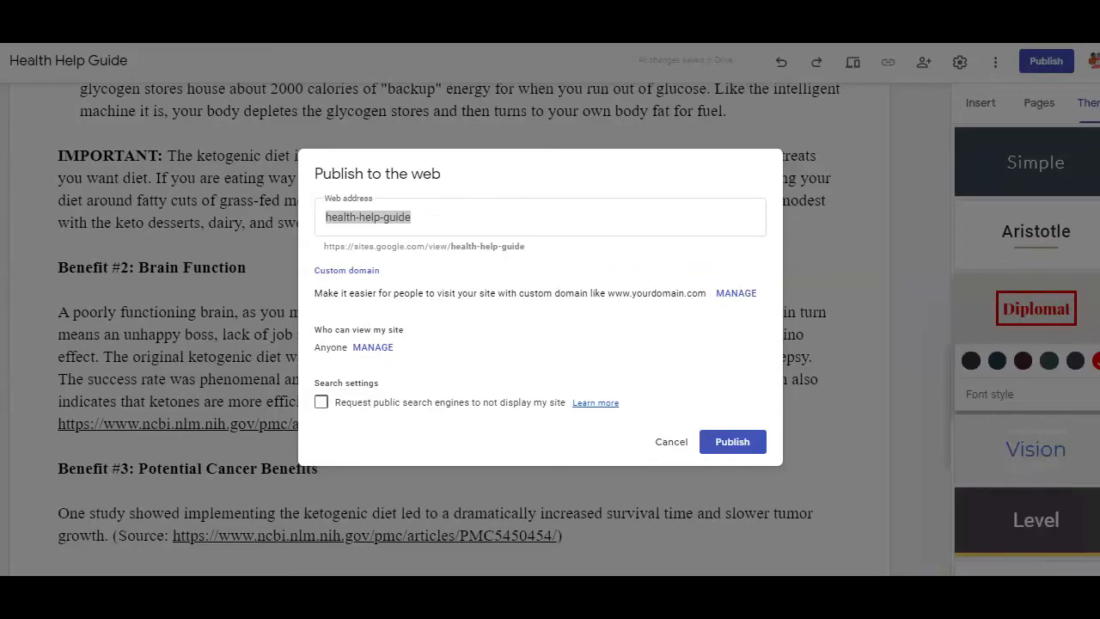
{"action": "left_click", "coordinate": [425, 218]}
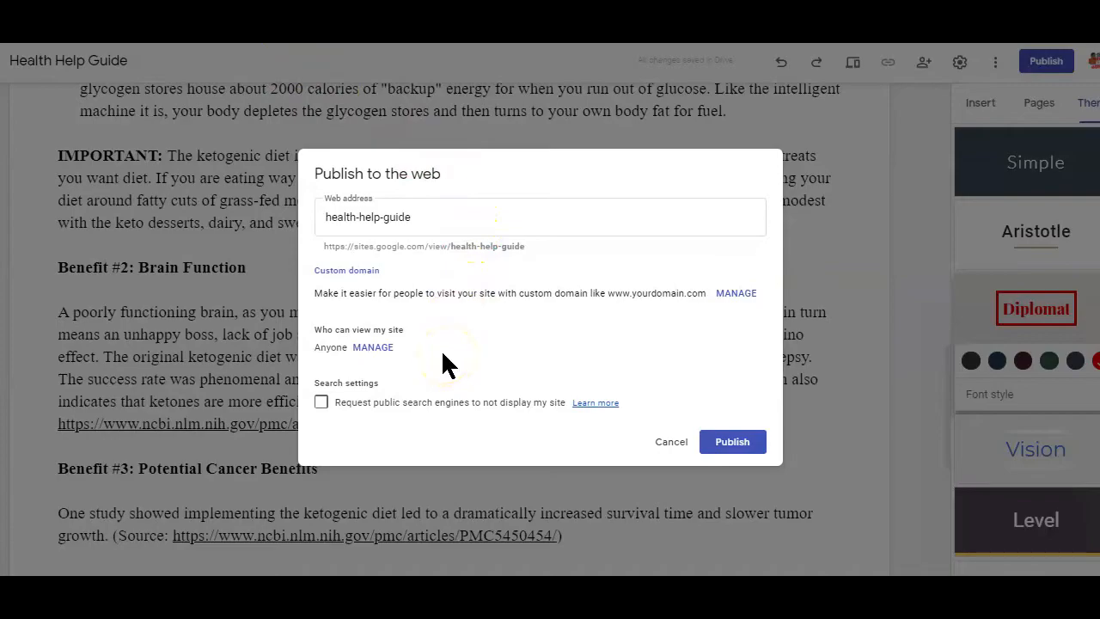
{"action": "left_click", "coordinate": [372, 347]}
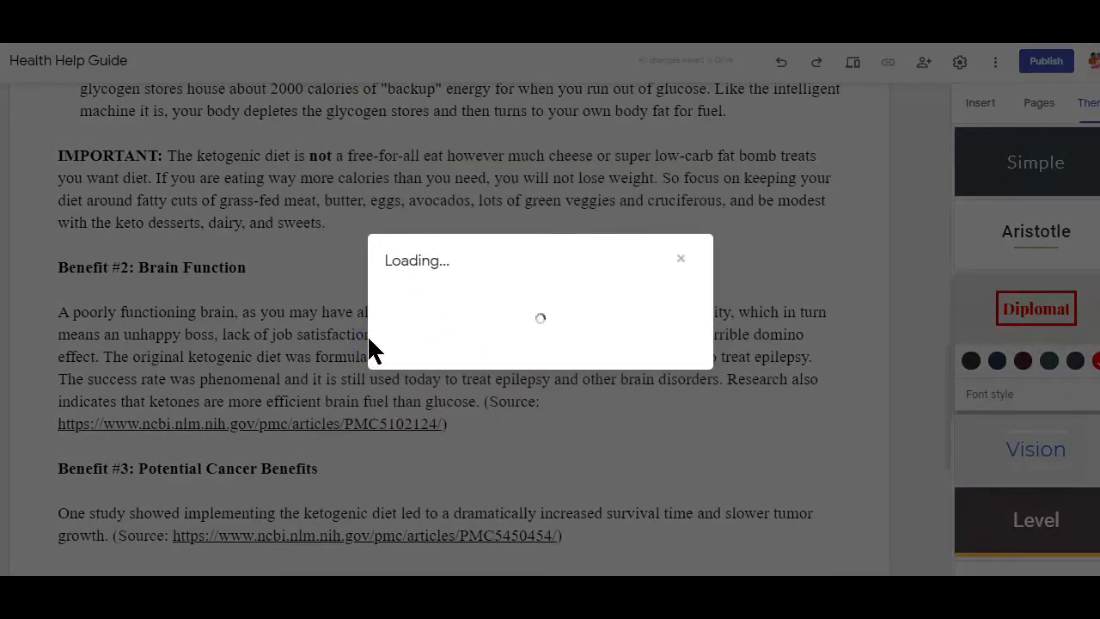